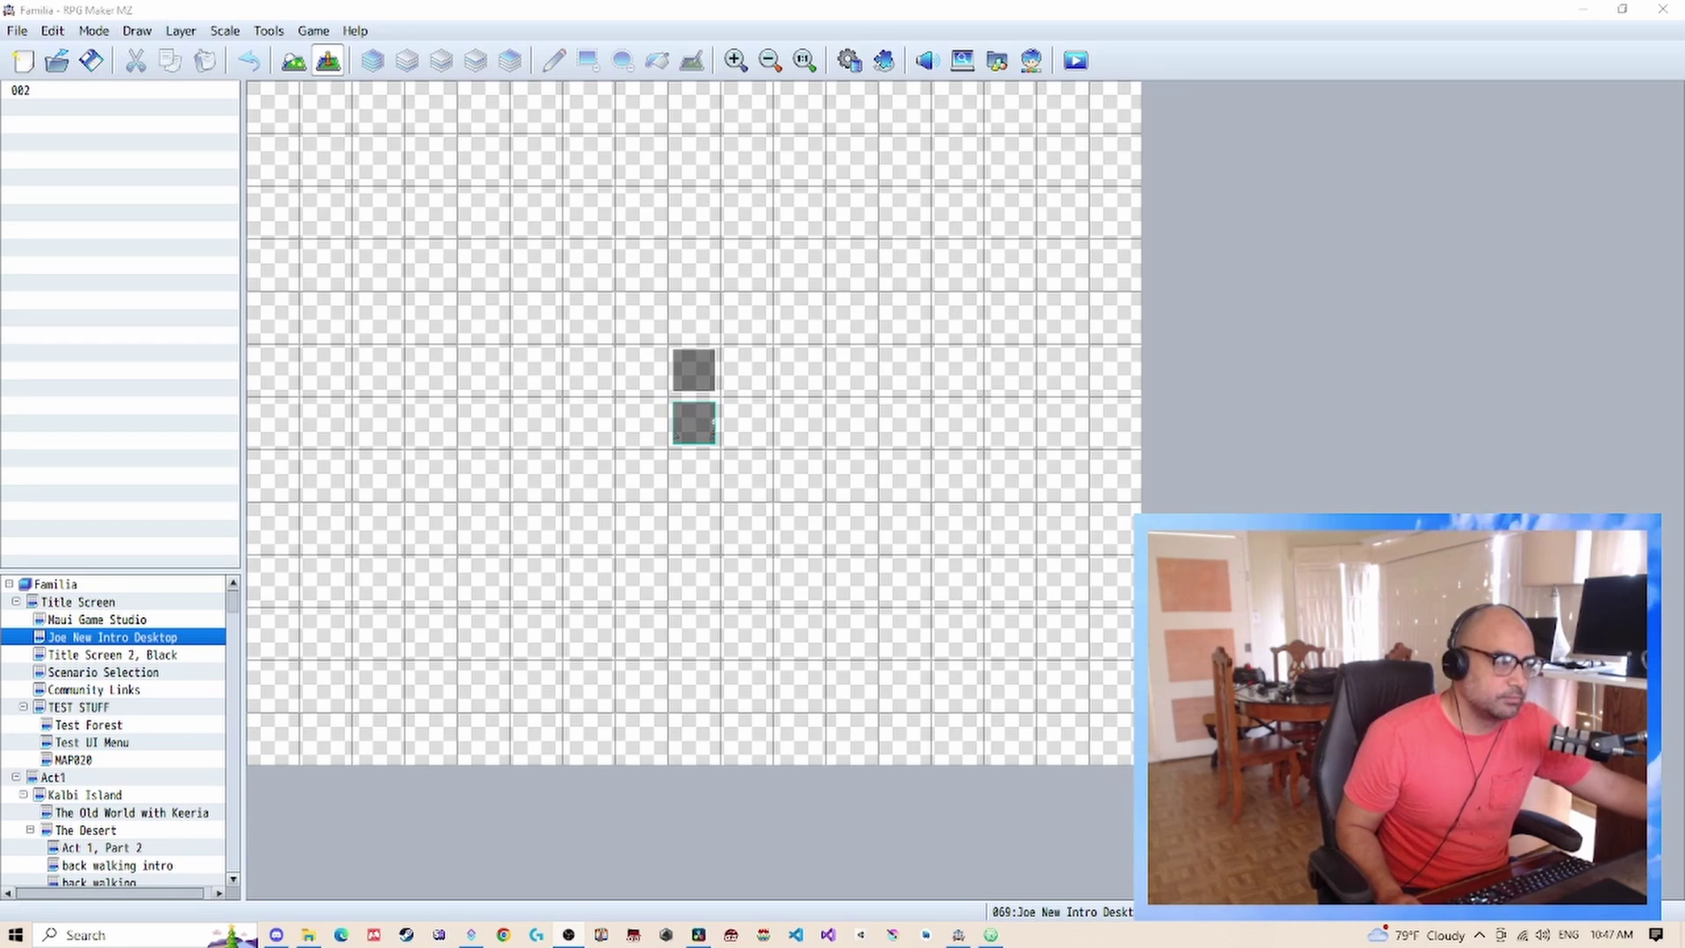
- Deploy the project for Web browsers / Android / iOS to the Output\familia-master location, overwriting the existing output folder
click(16, 30)
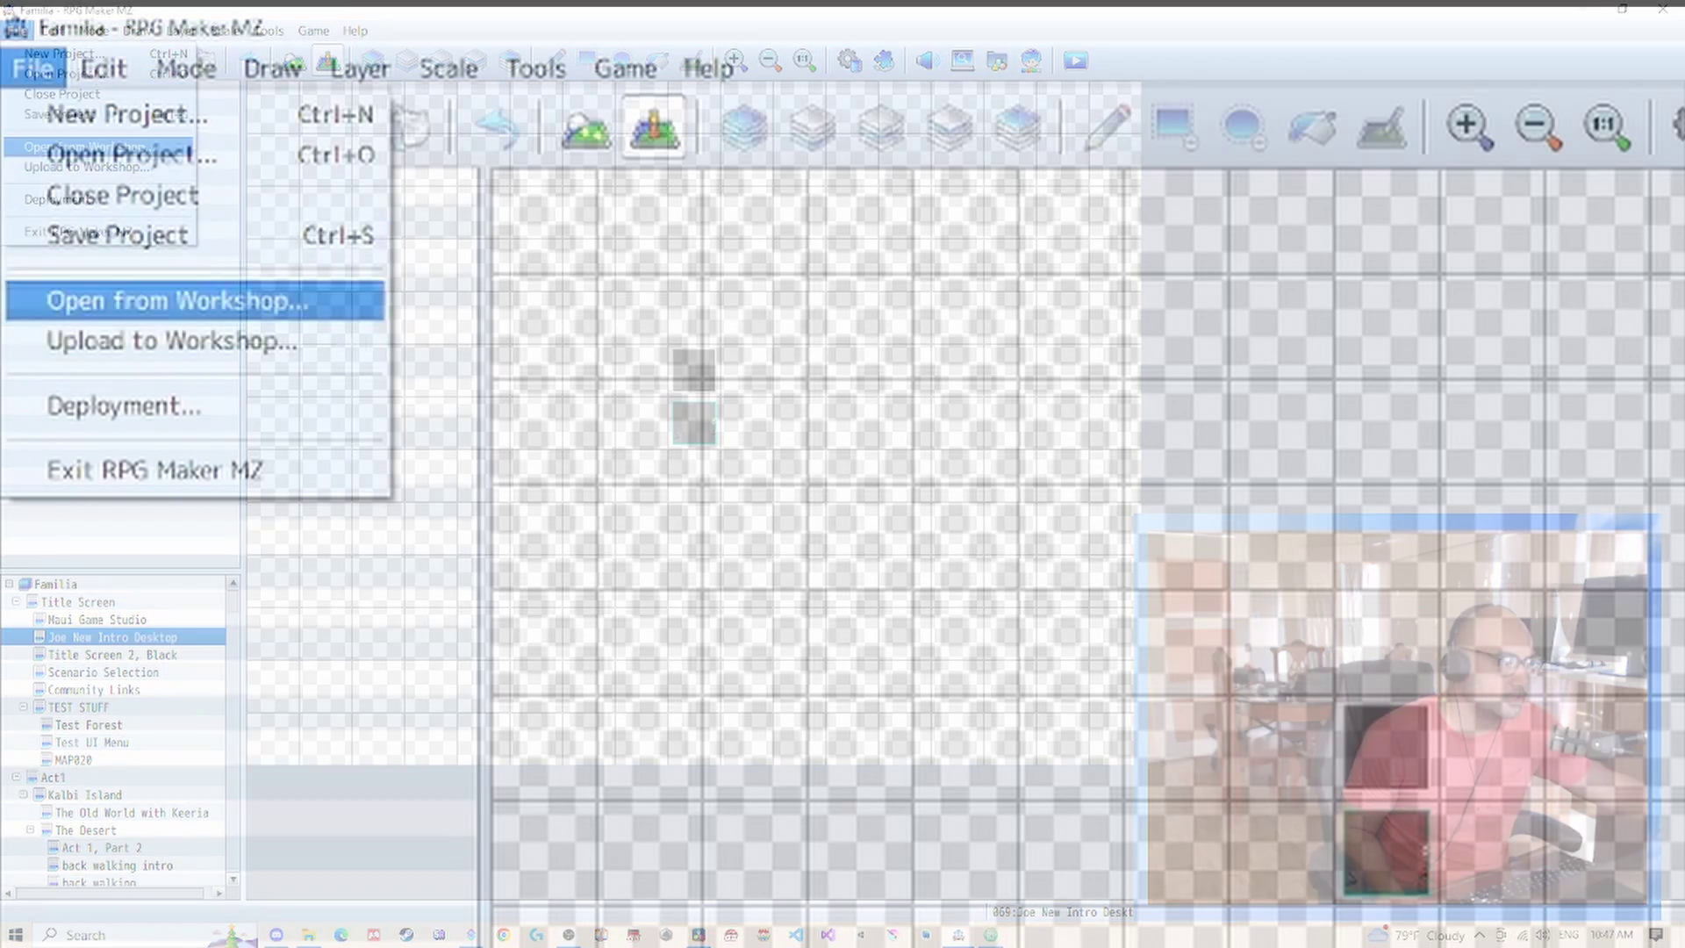
click(61, 199)
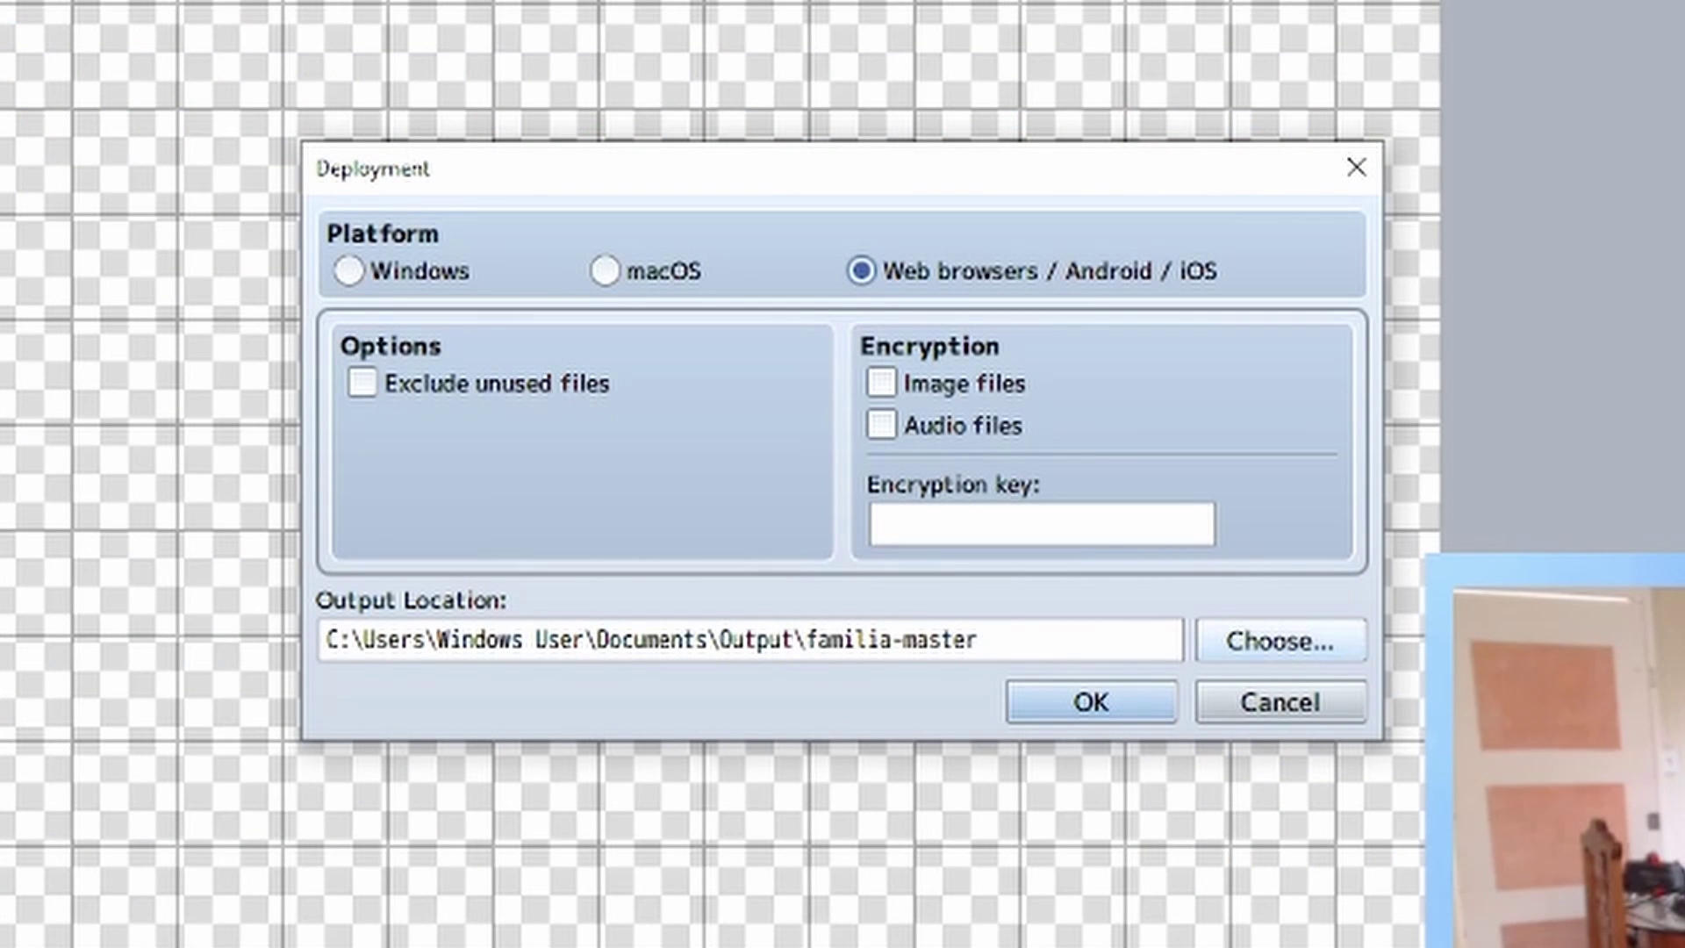
click(1091, 701)
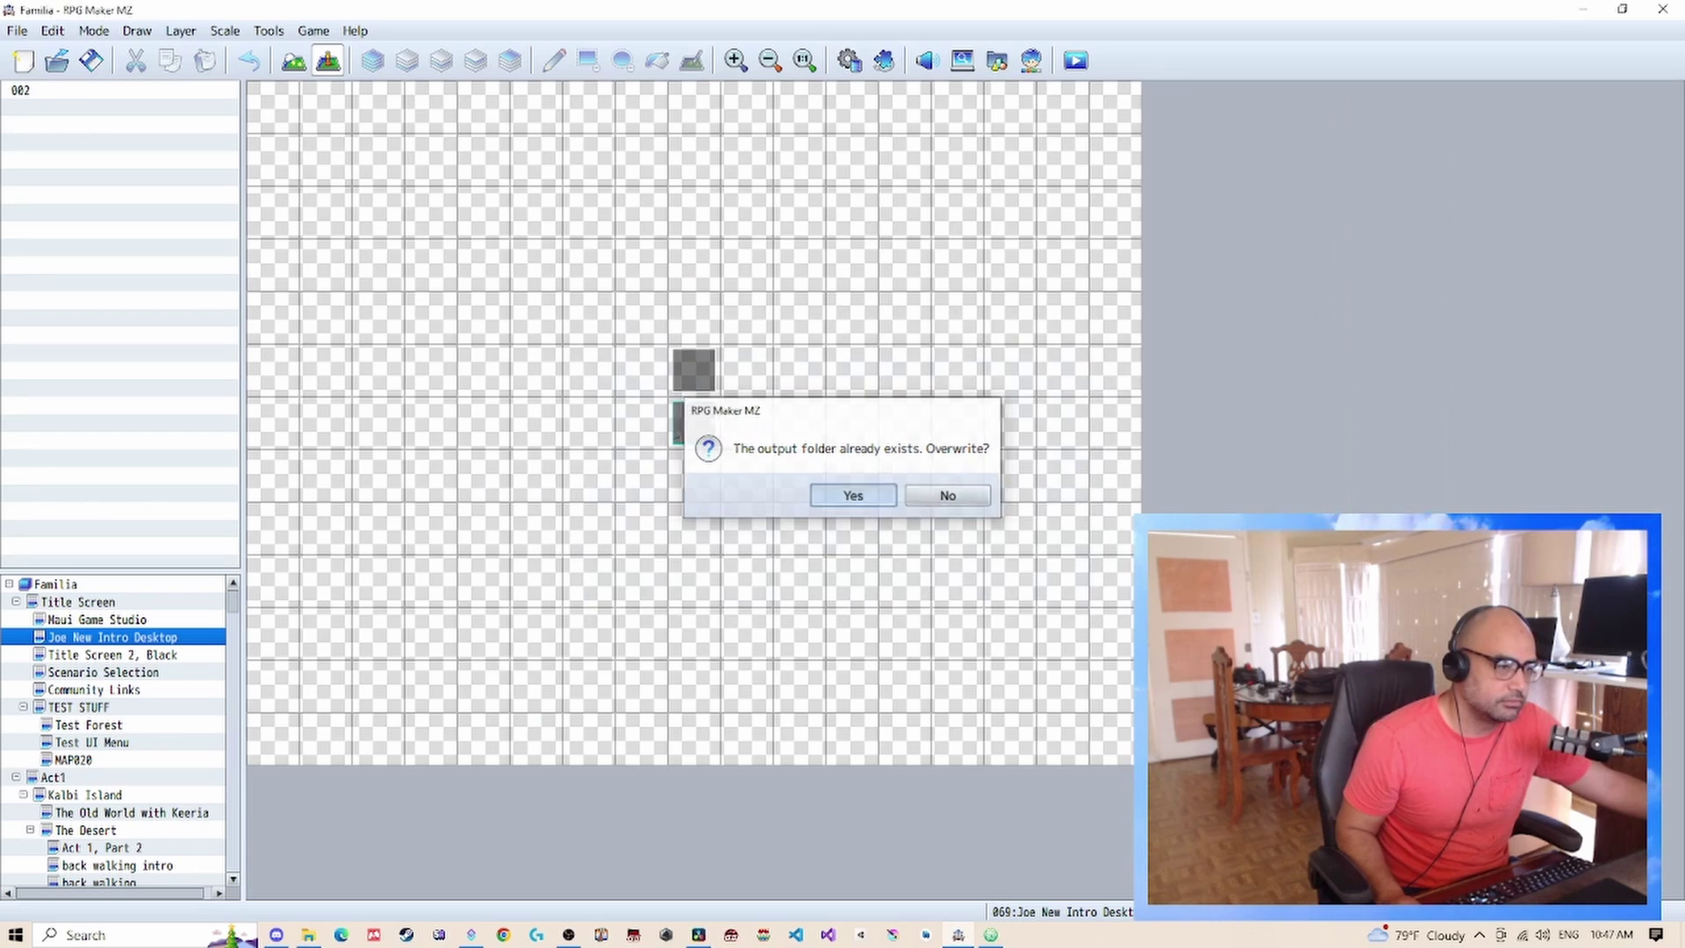
key(Return)
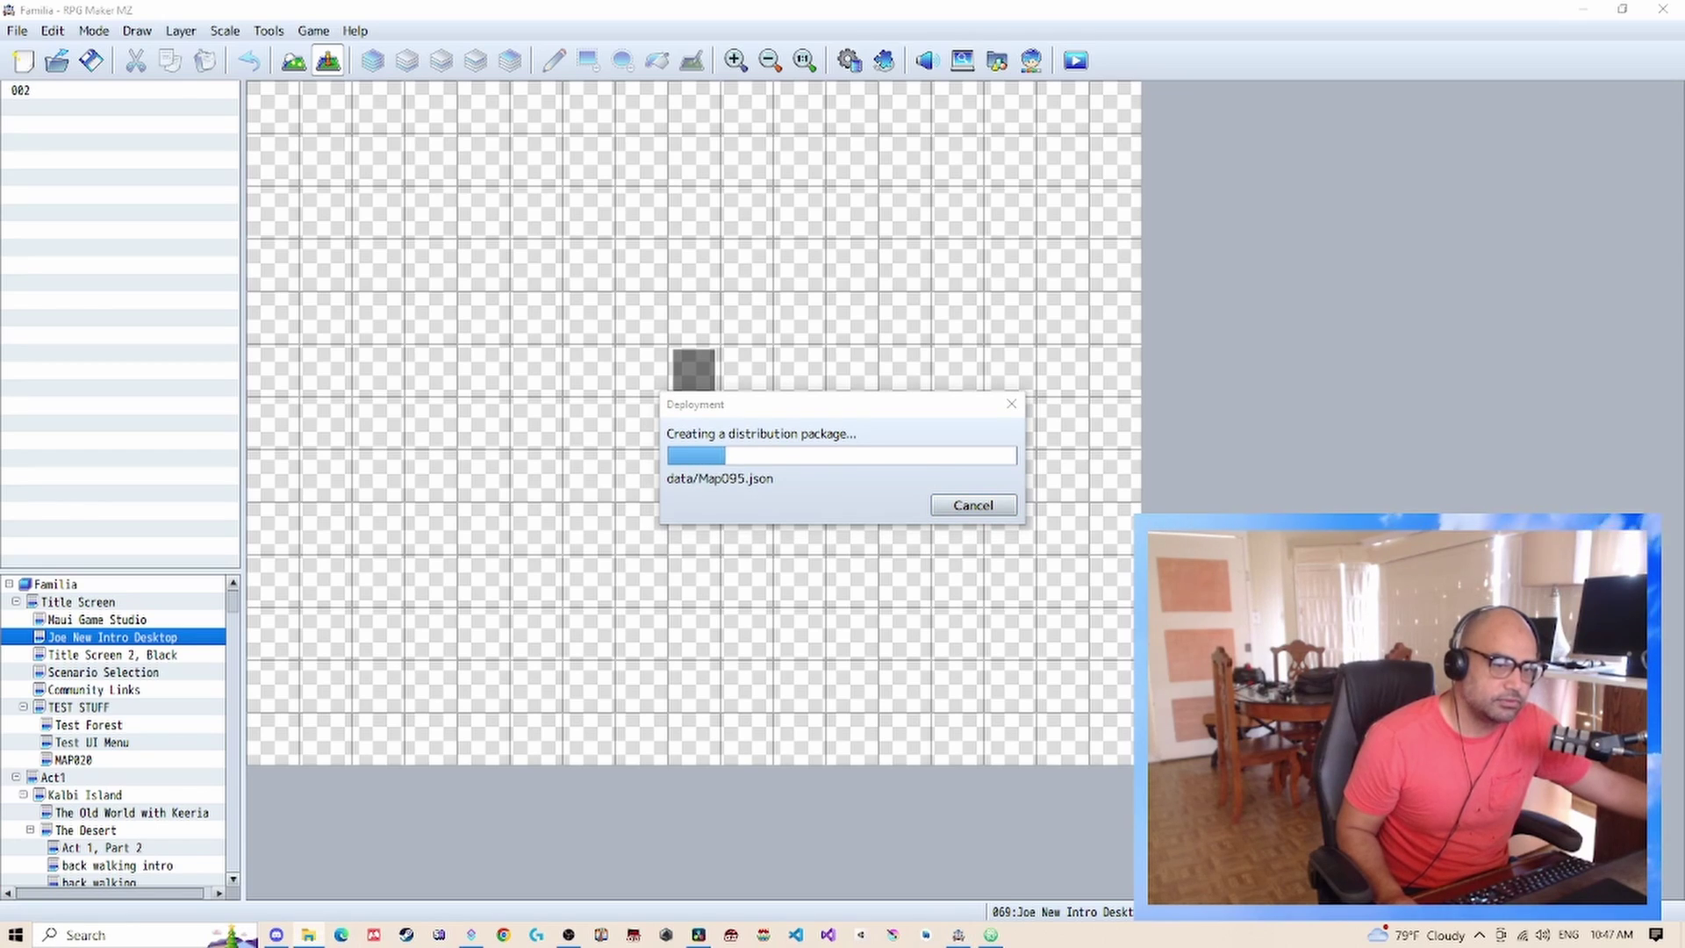
- In File Explorer, open the deployed game's folder at Documents\Output\familia-master\familia-master
drag(1684, 518, 242, 316)
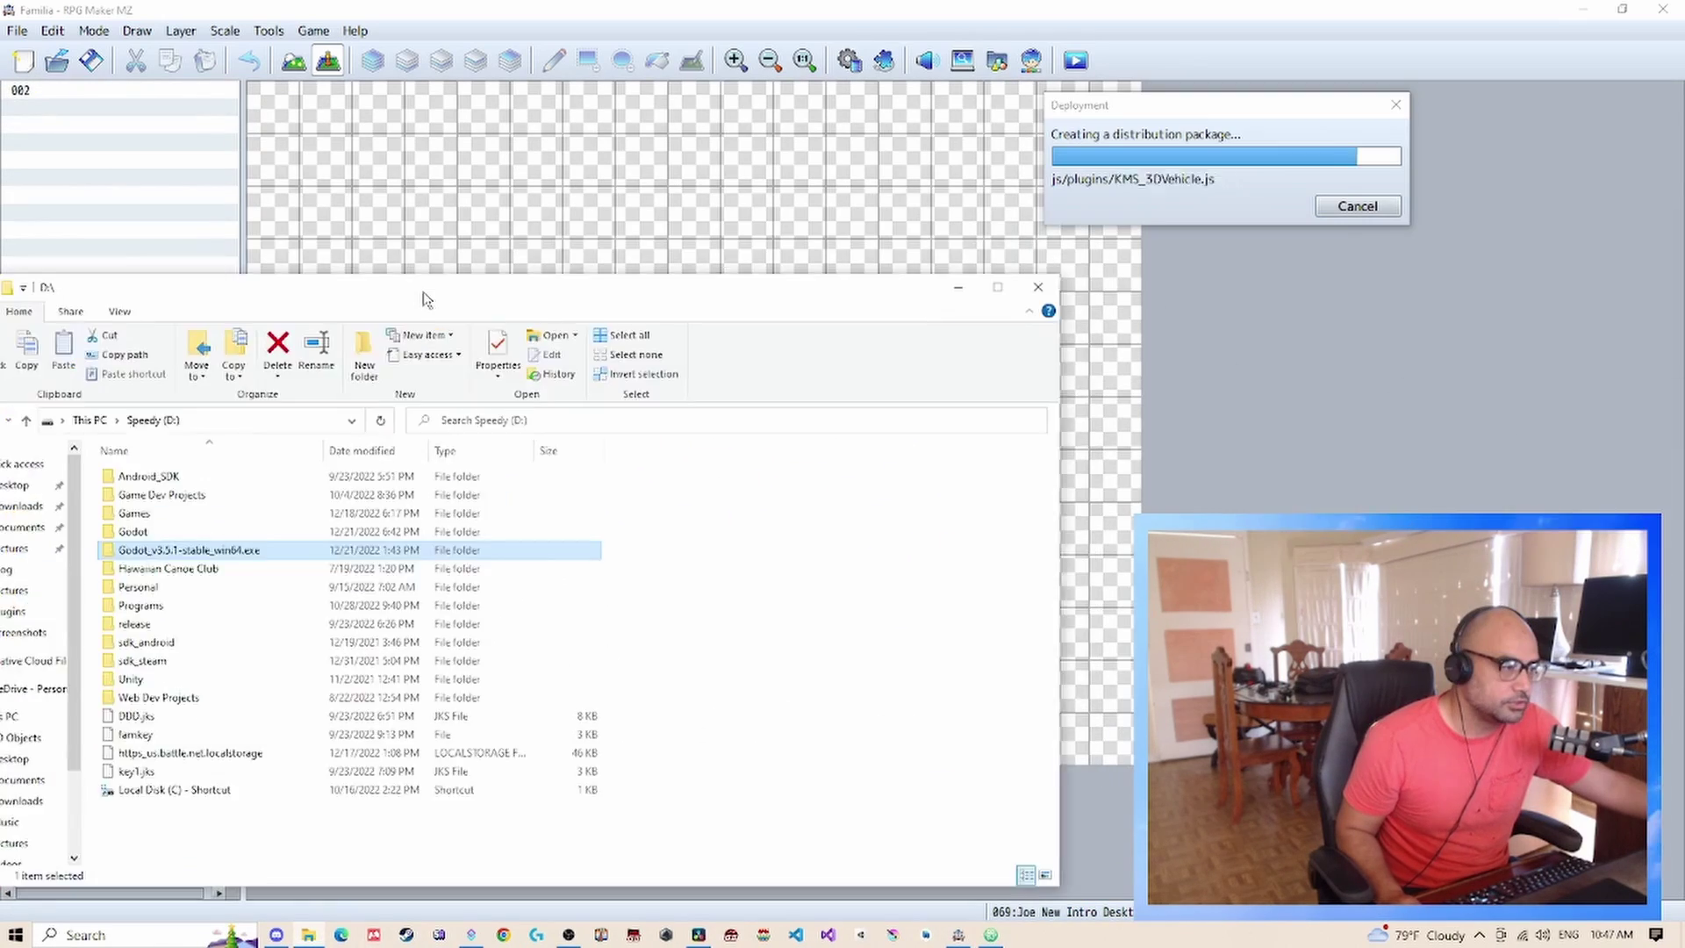
drag(427, 300, 505, 260)
click(96, 486)
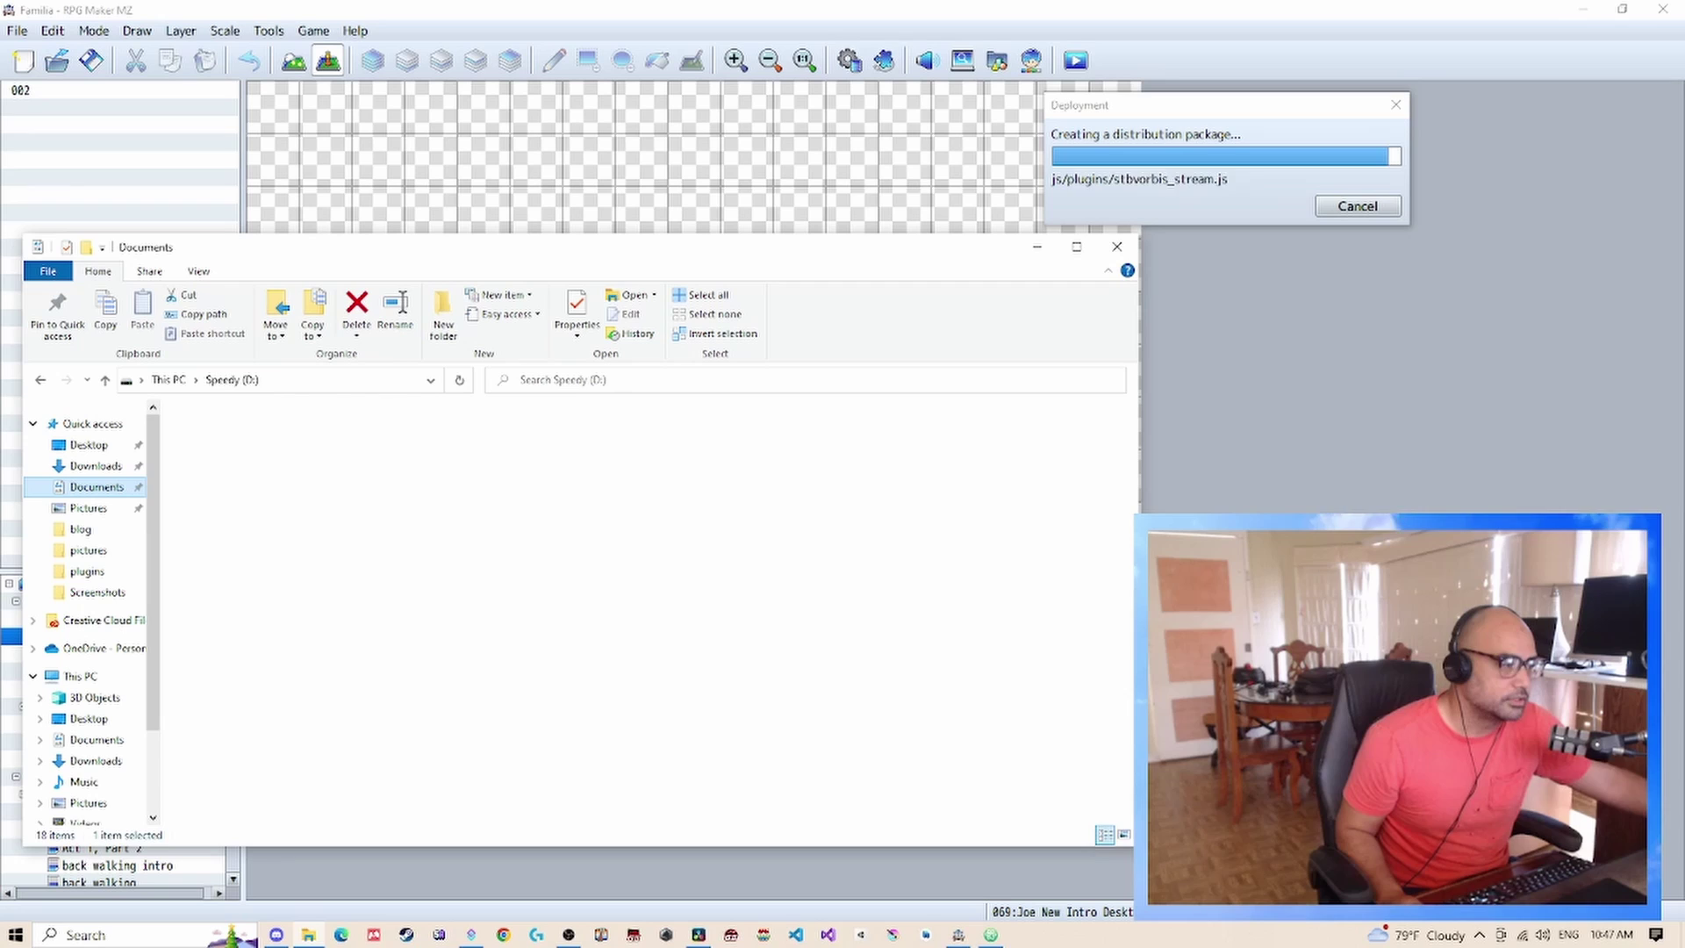
double_click(975, 452)
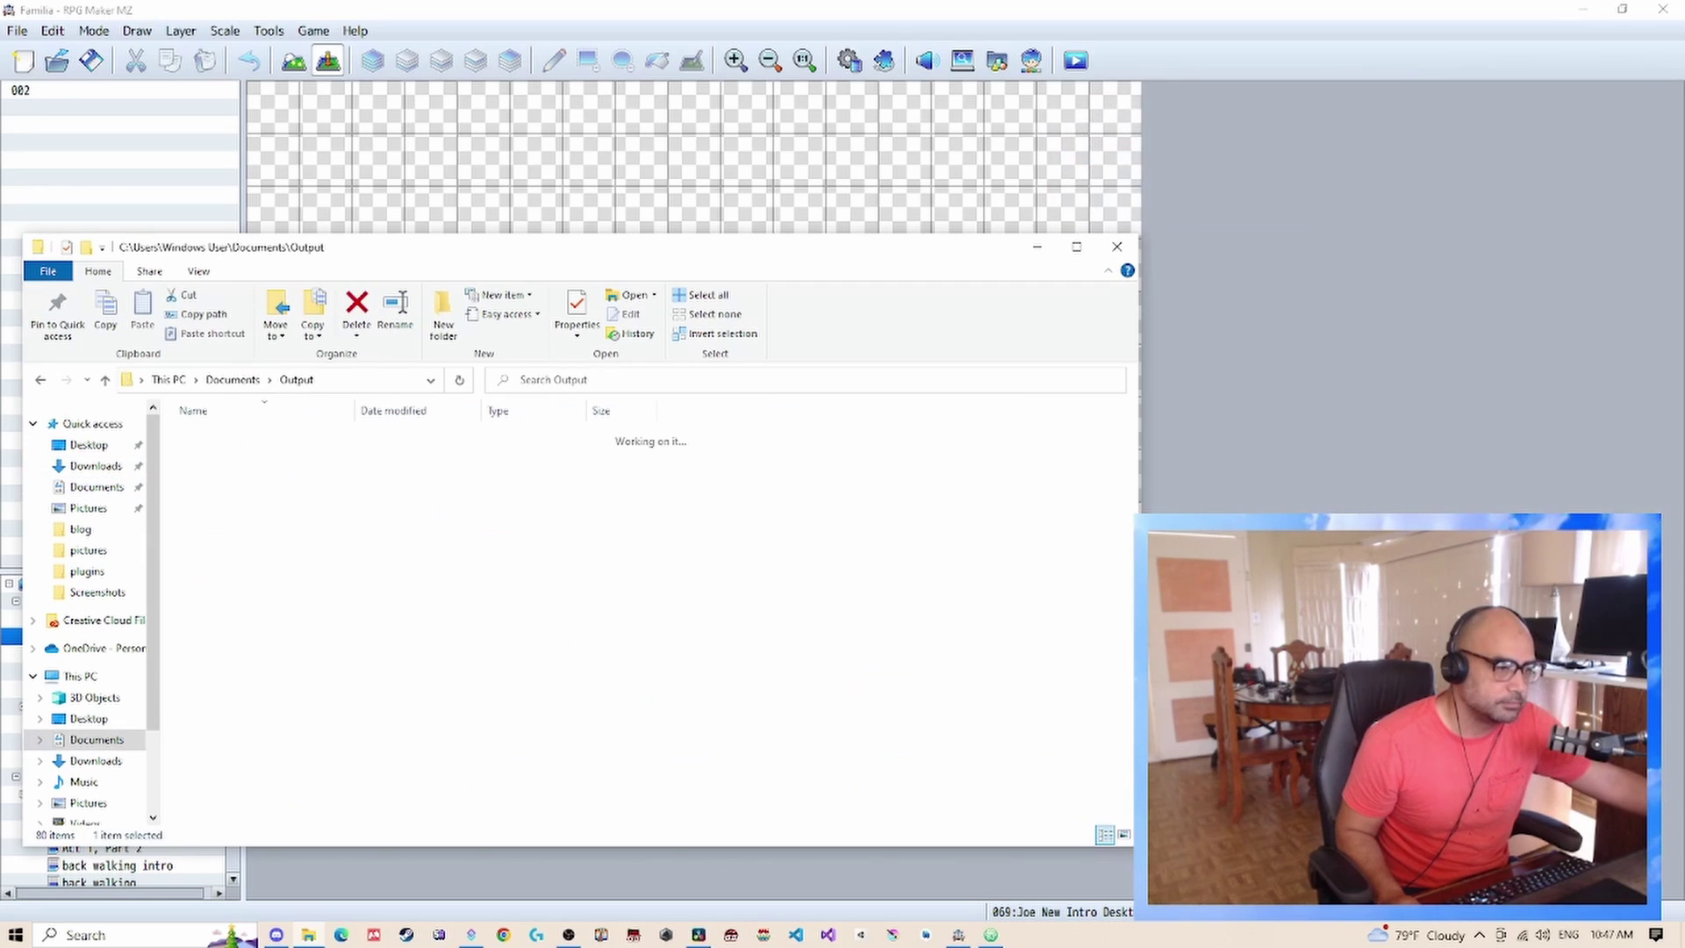
double_click(230, 474)
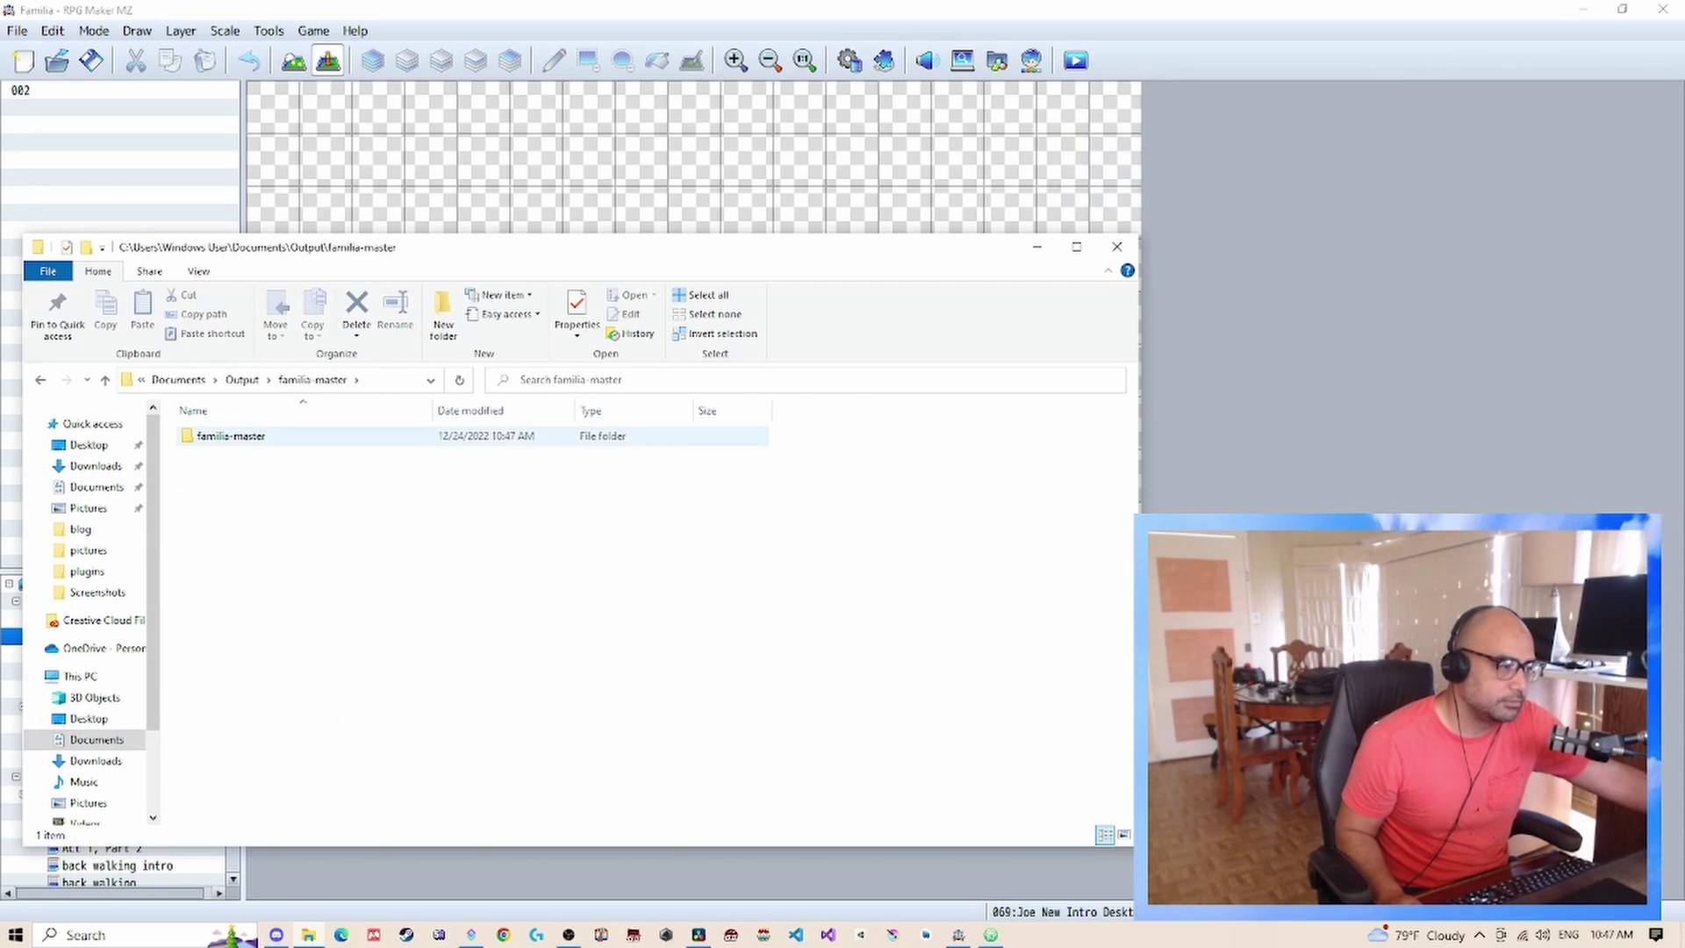
double_click(231, 436)
- Delete the save and Screenshots folders from the deployed familia-master folder
click(207, 619)
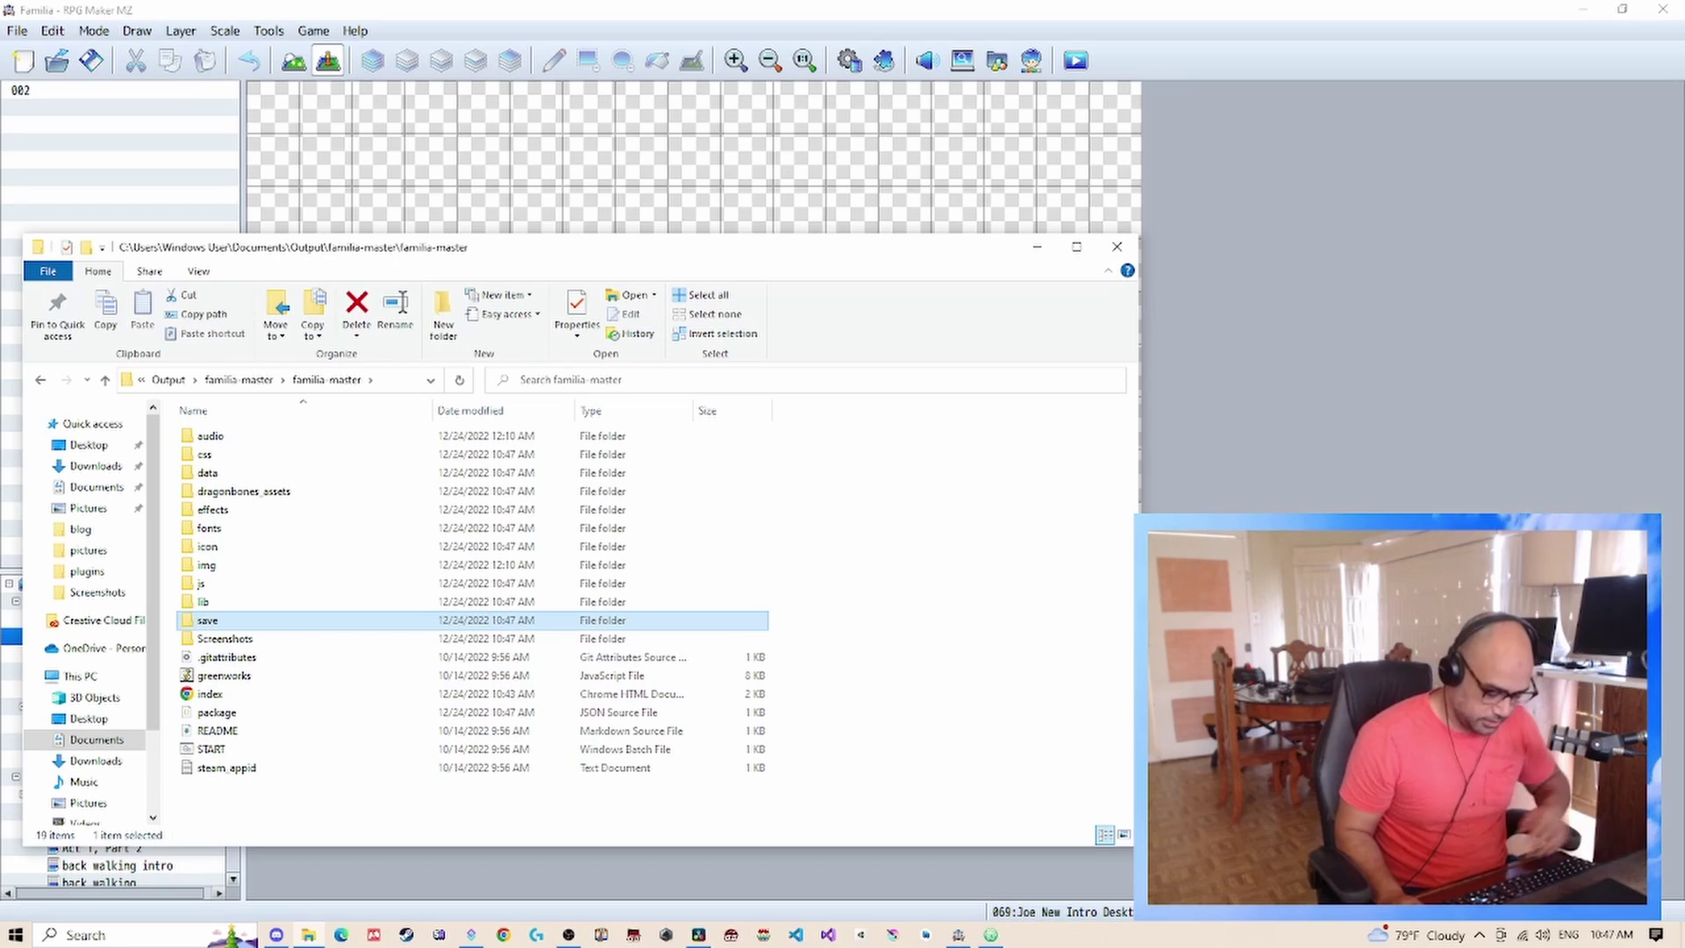
key(Delete)
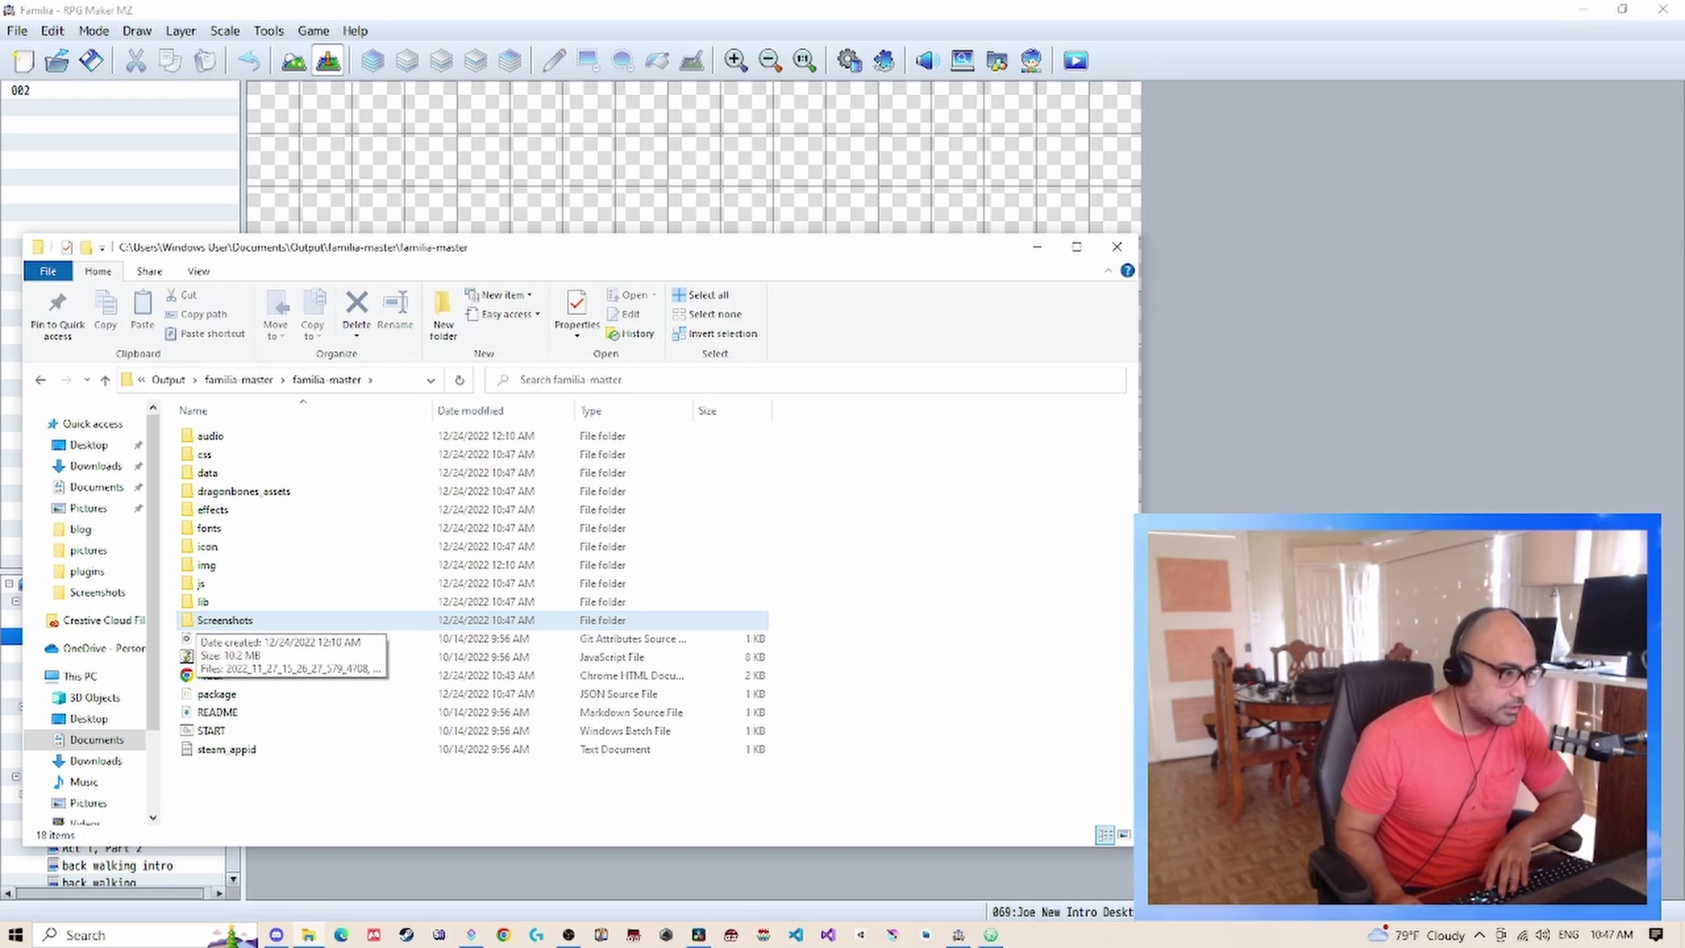
click(210, 620)
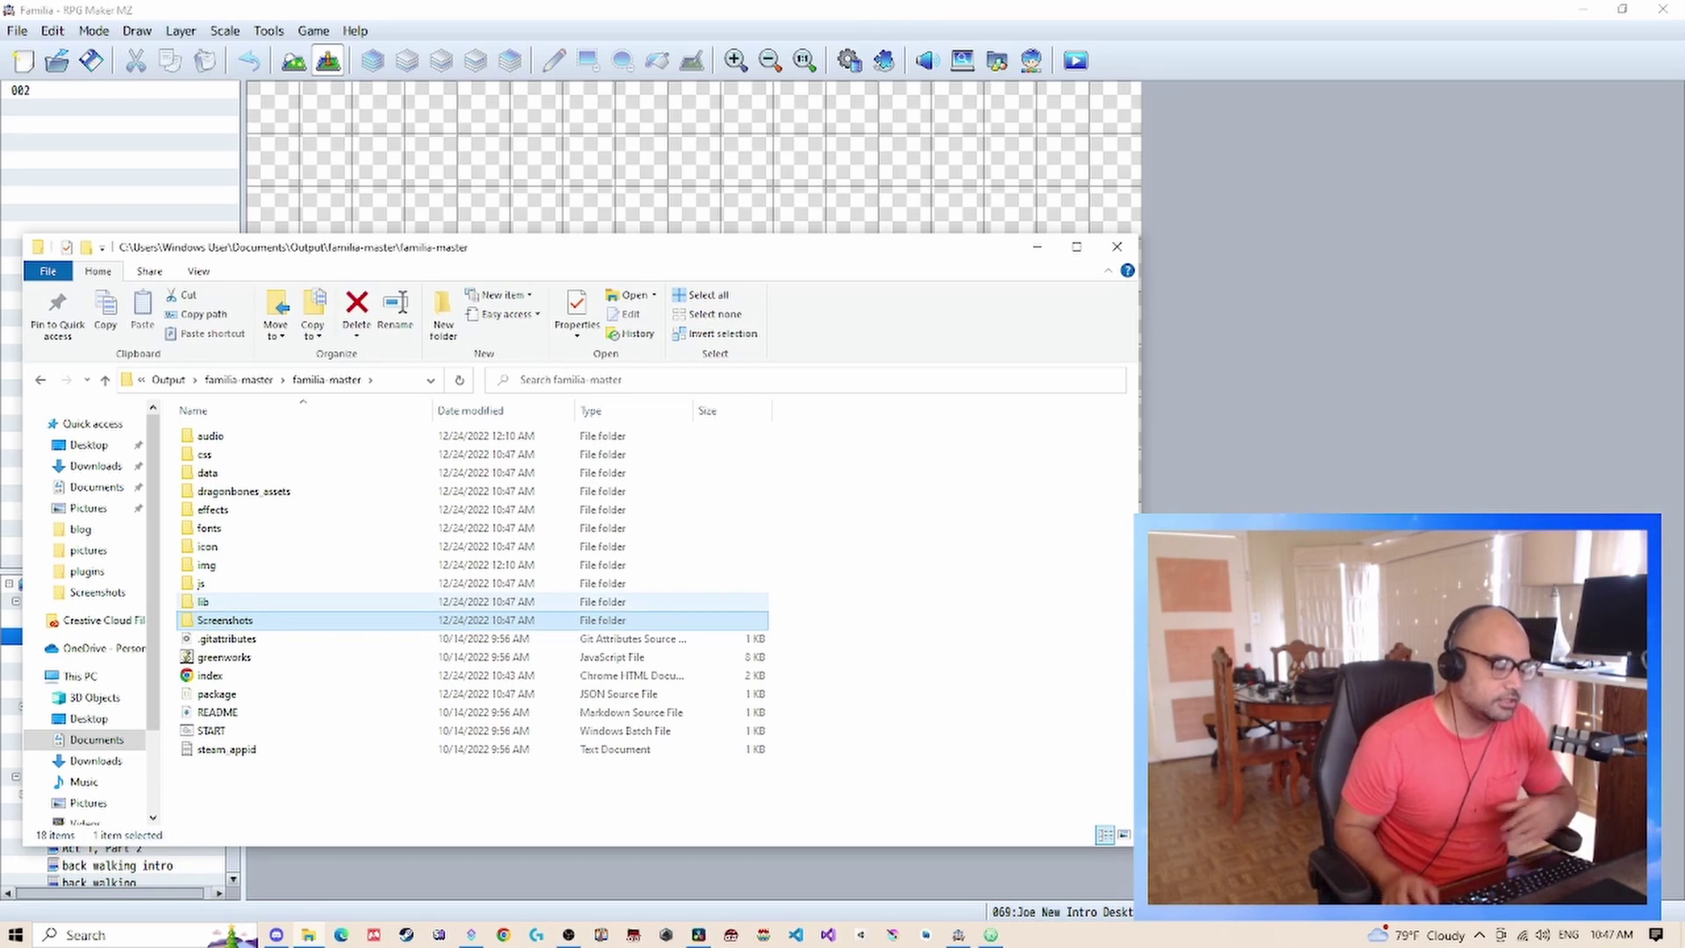
key(Delete)
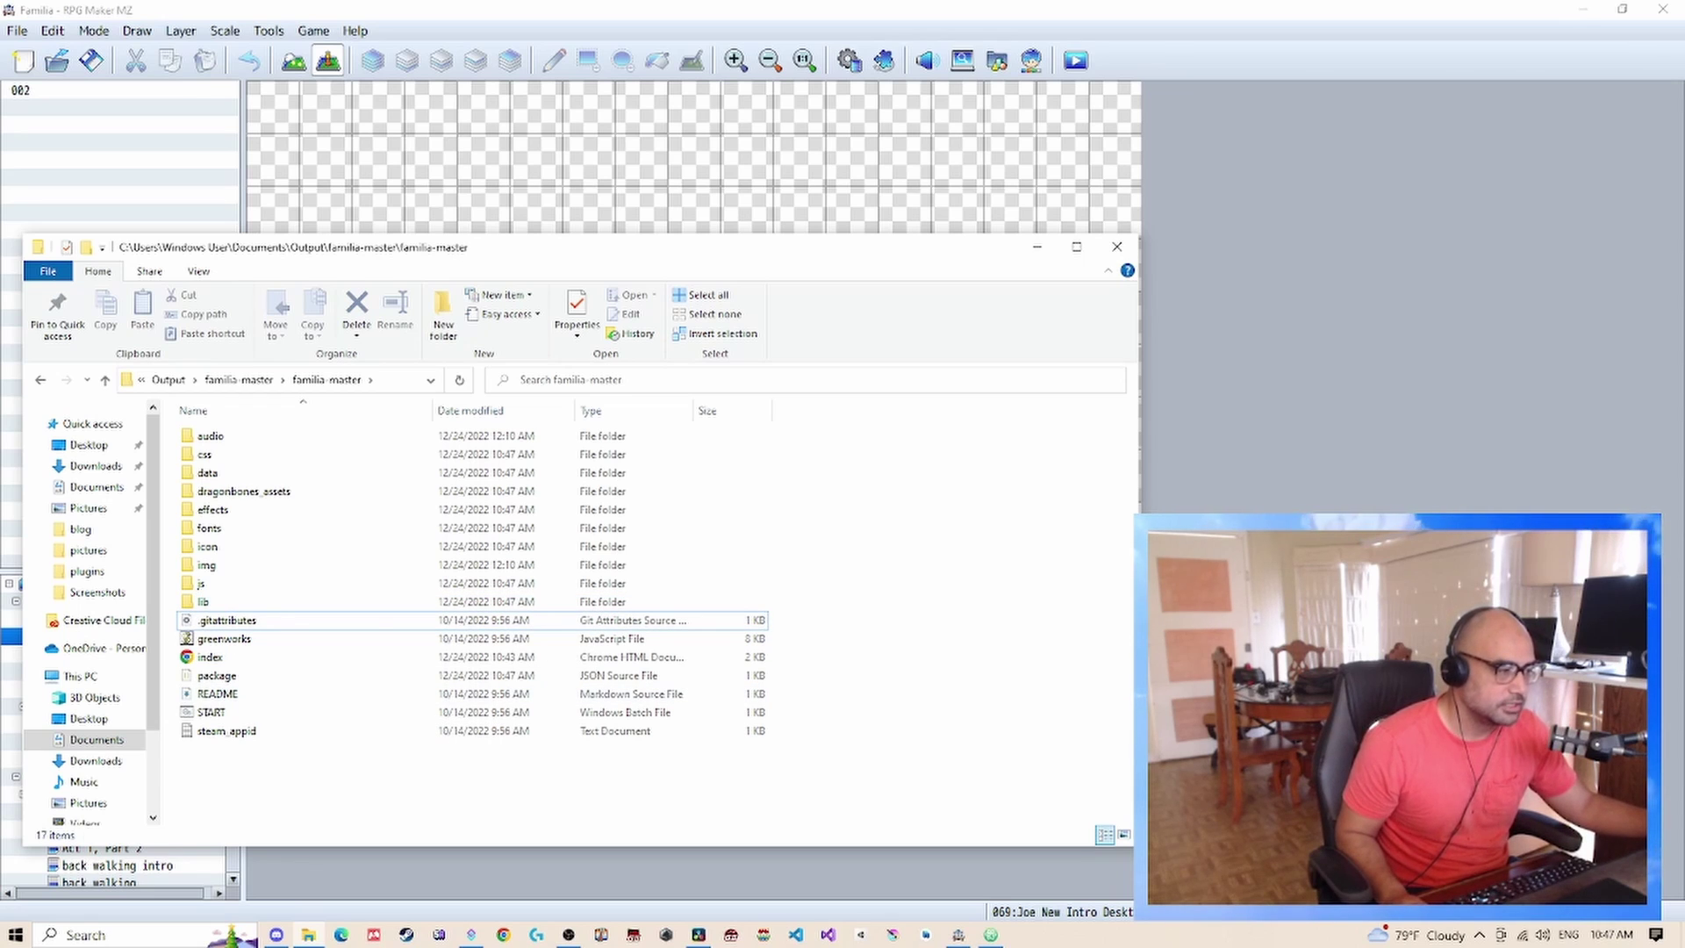
- Compress all remaining files and folders in the deployed familia-master folder into one zipped folder
drag(384, 819, 179, 431)
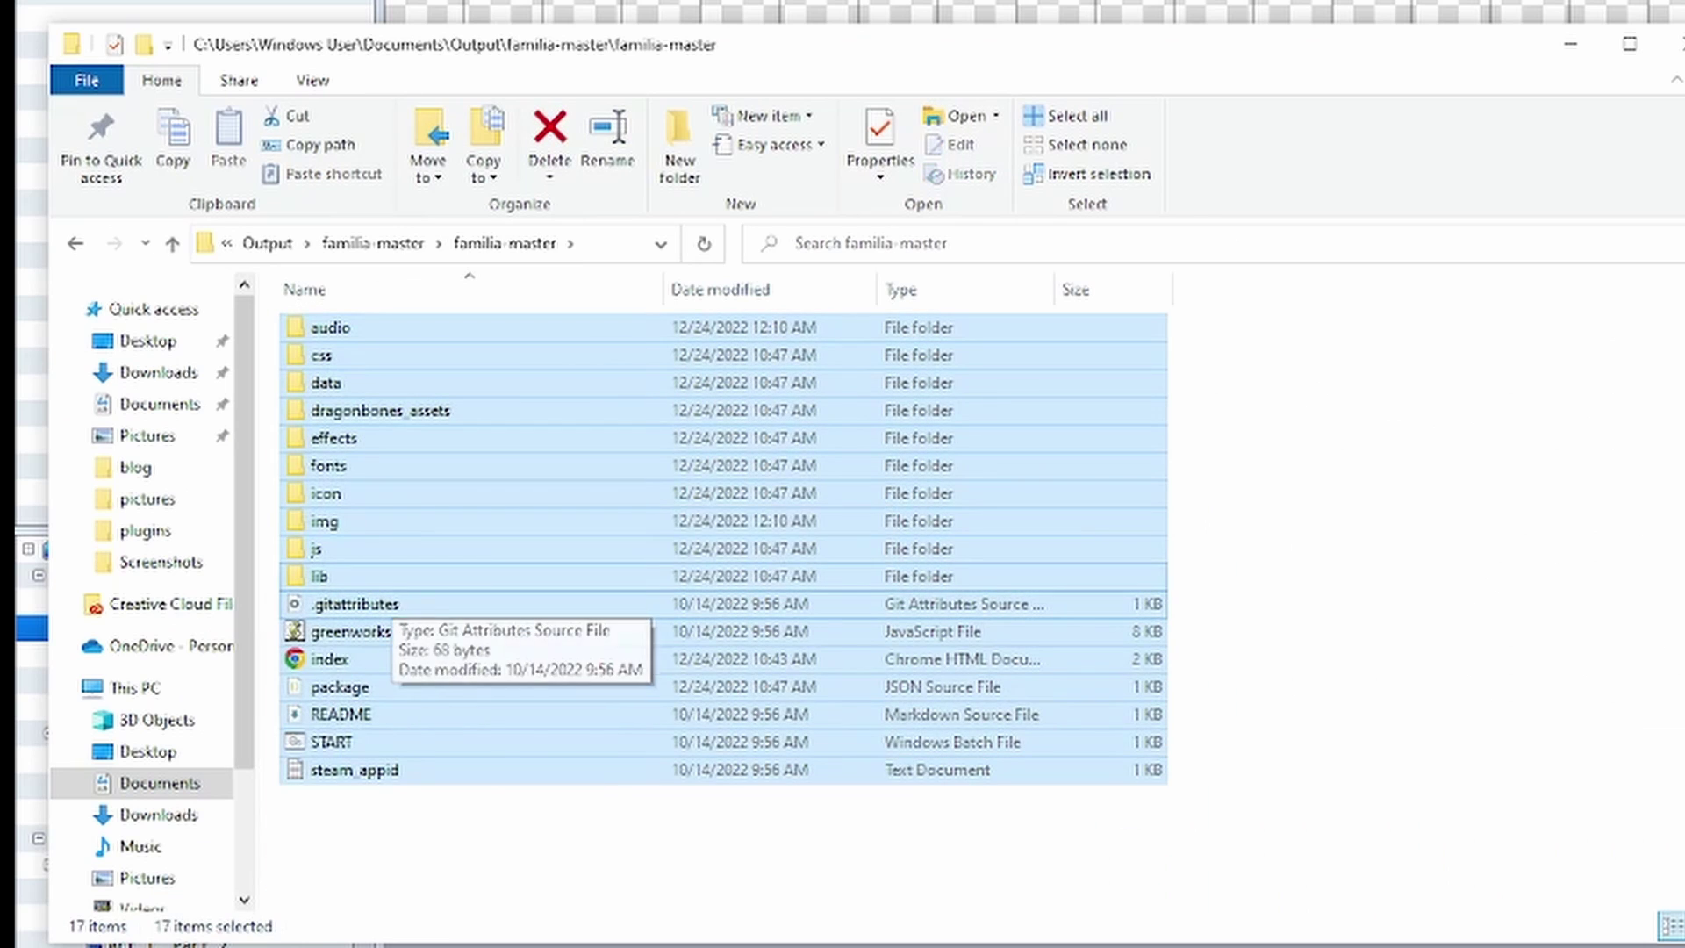
right_click(415, 408)
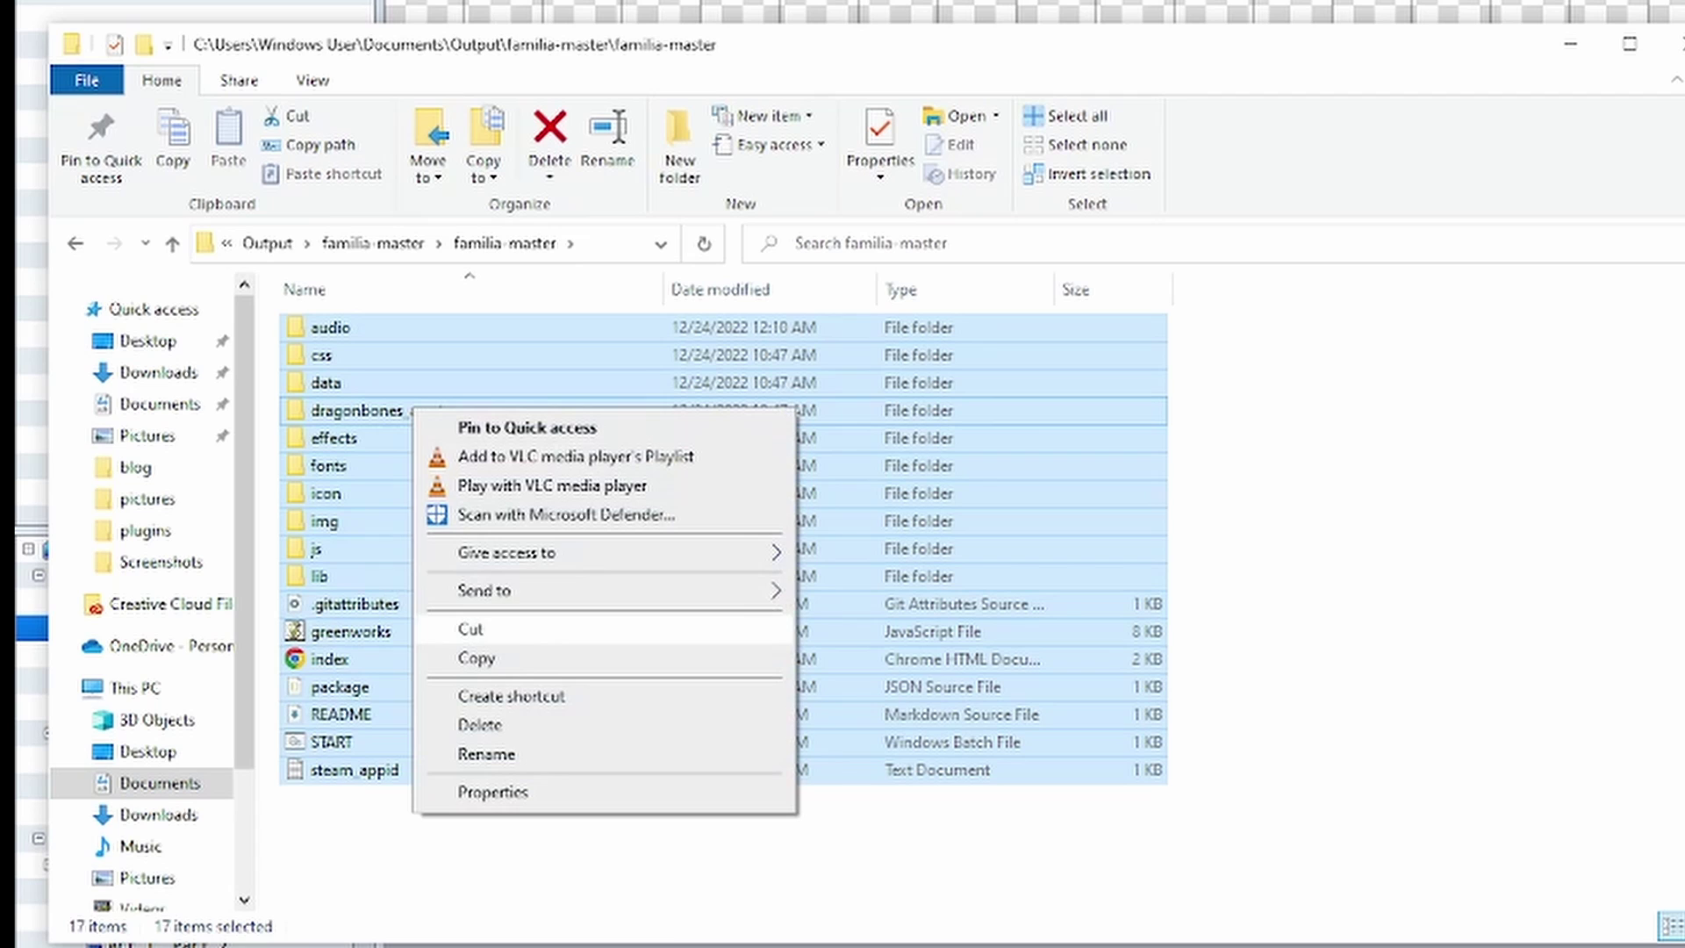
mouse_move(604, 589)
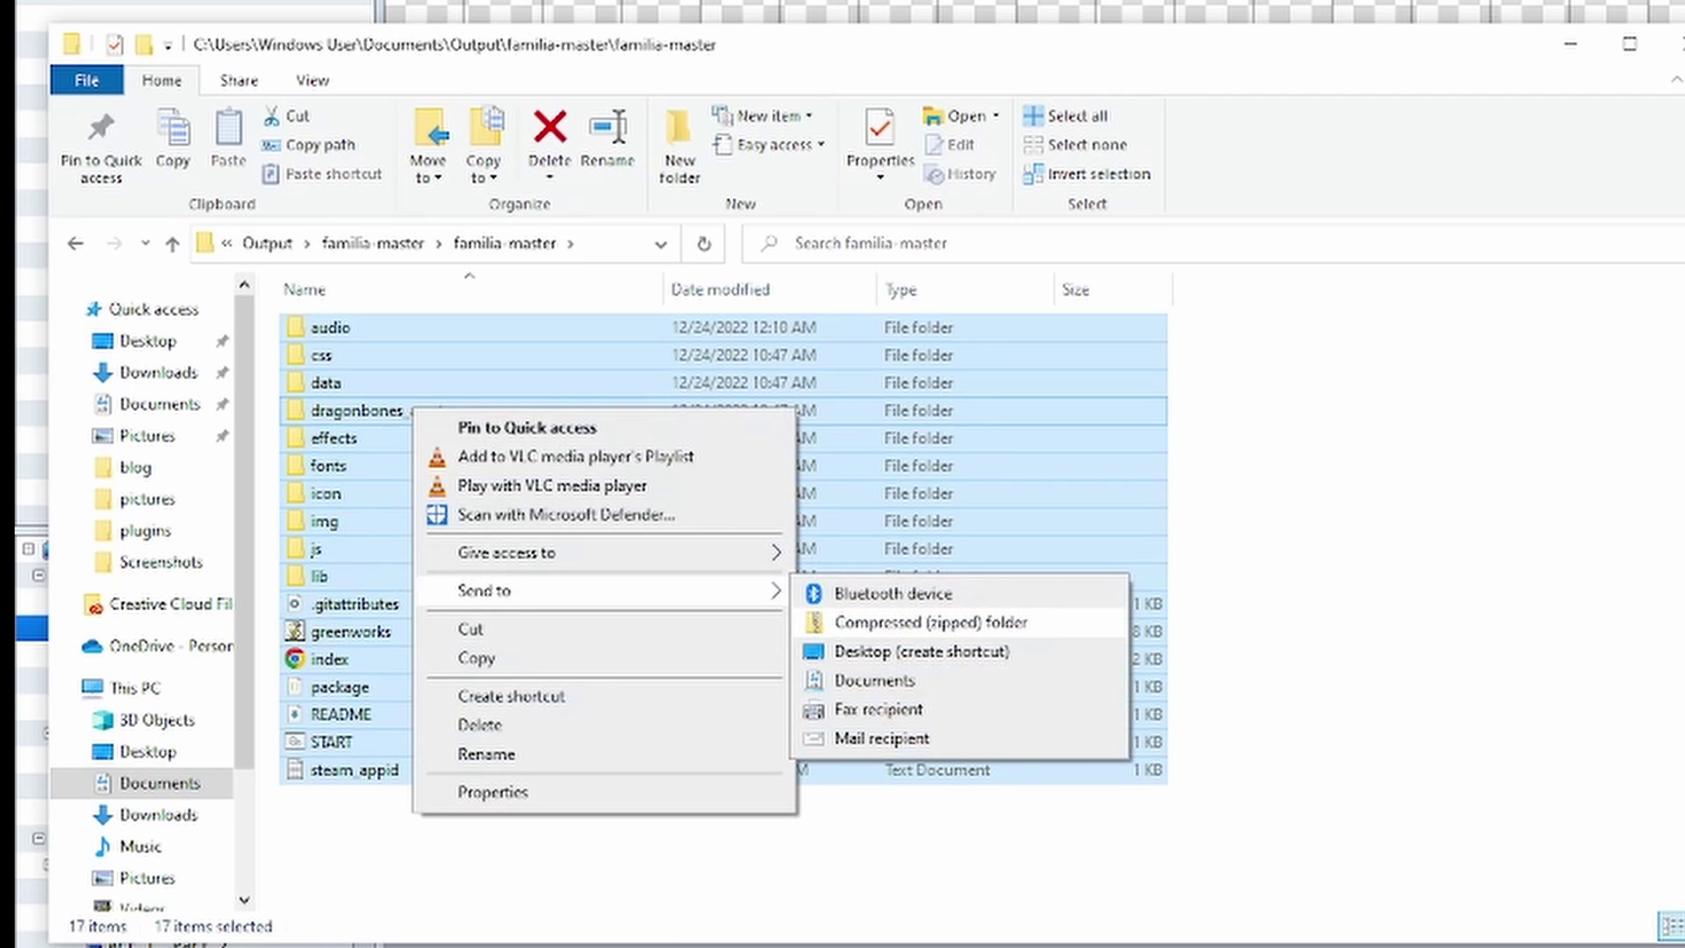
click(930, 621)
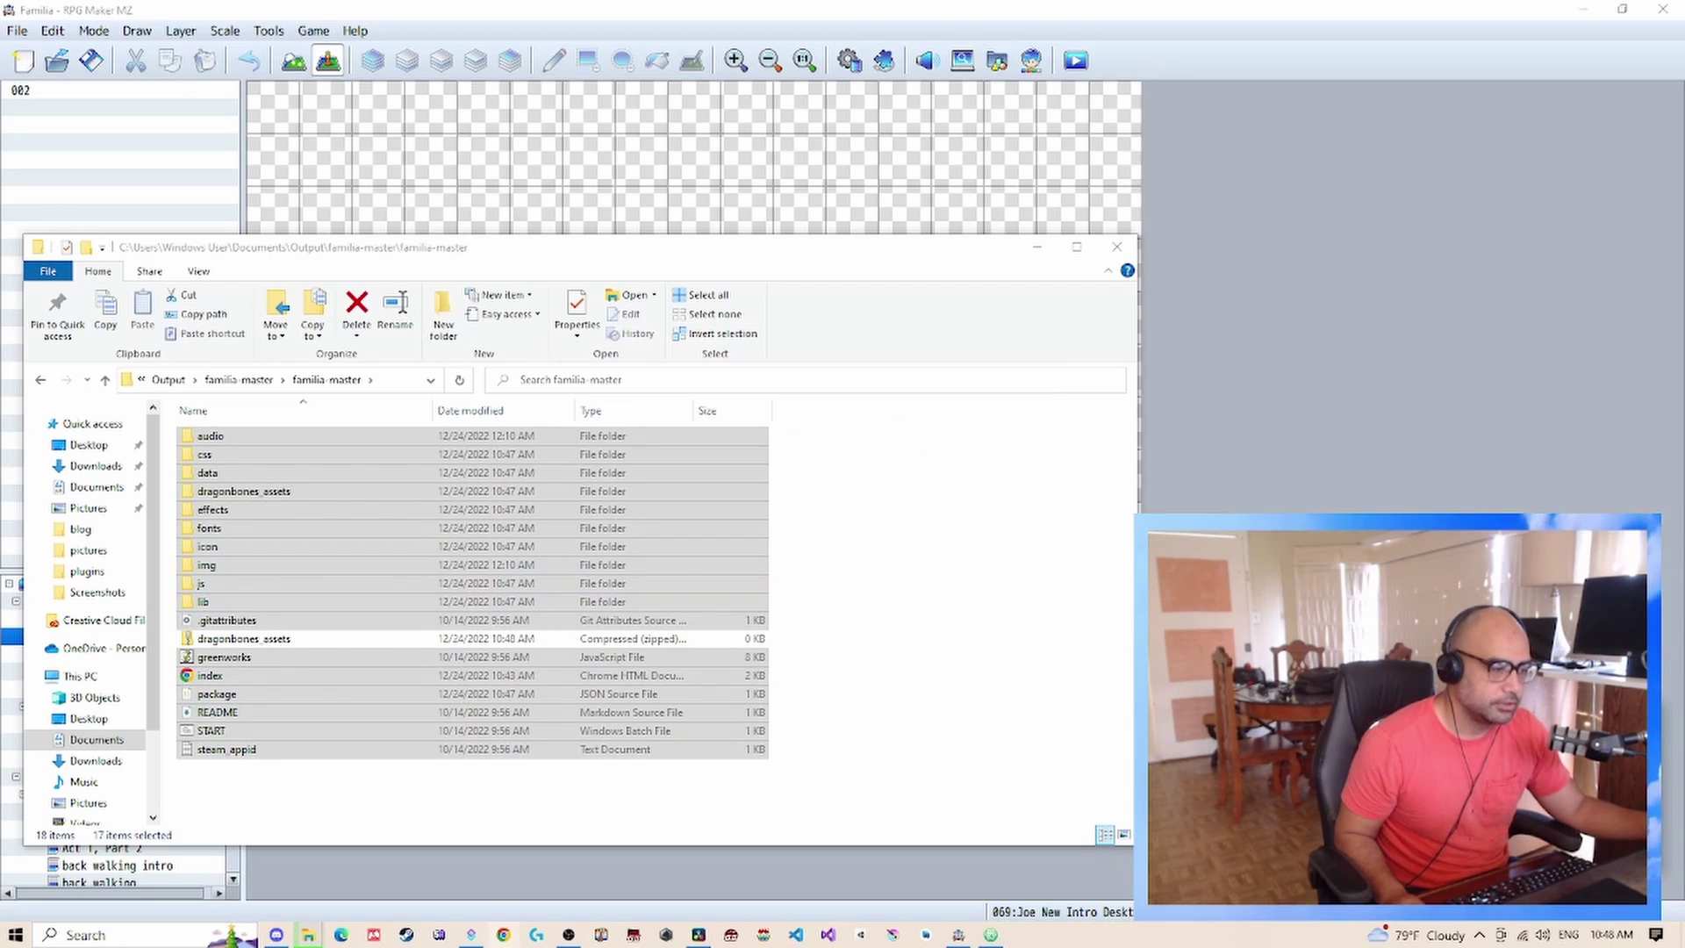
- Switch to Chrome and go to mauigamestudio.itch.io
click(503, 935)
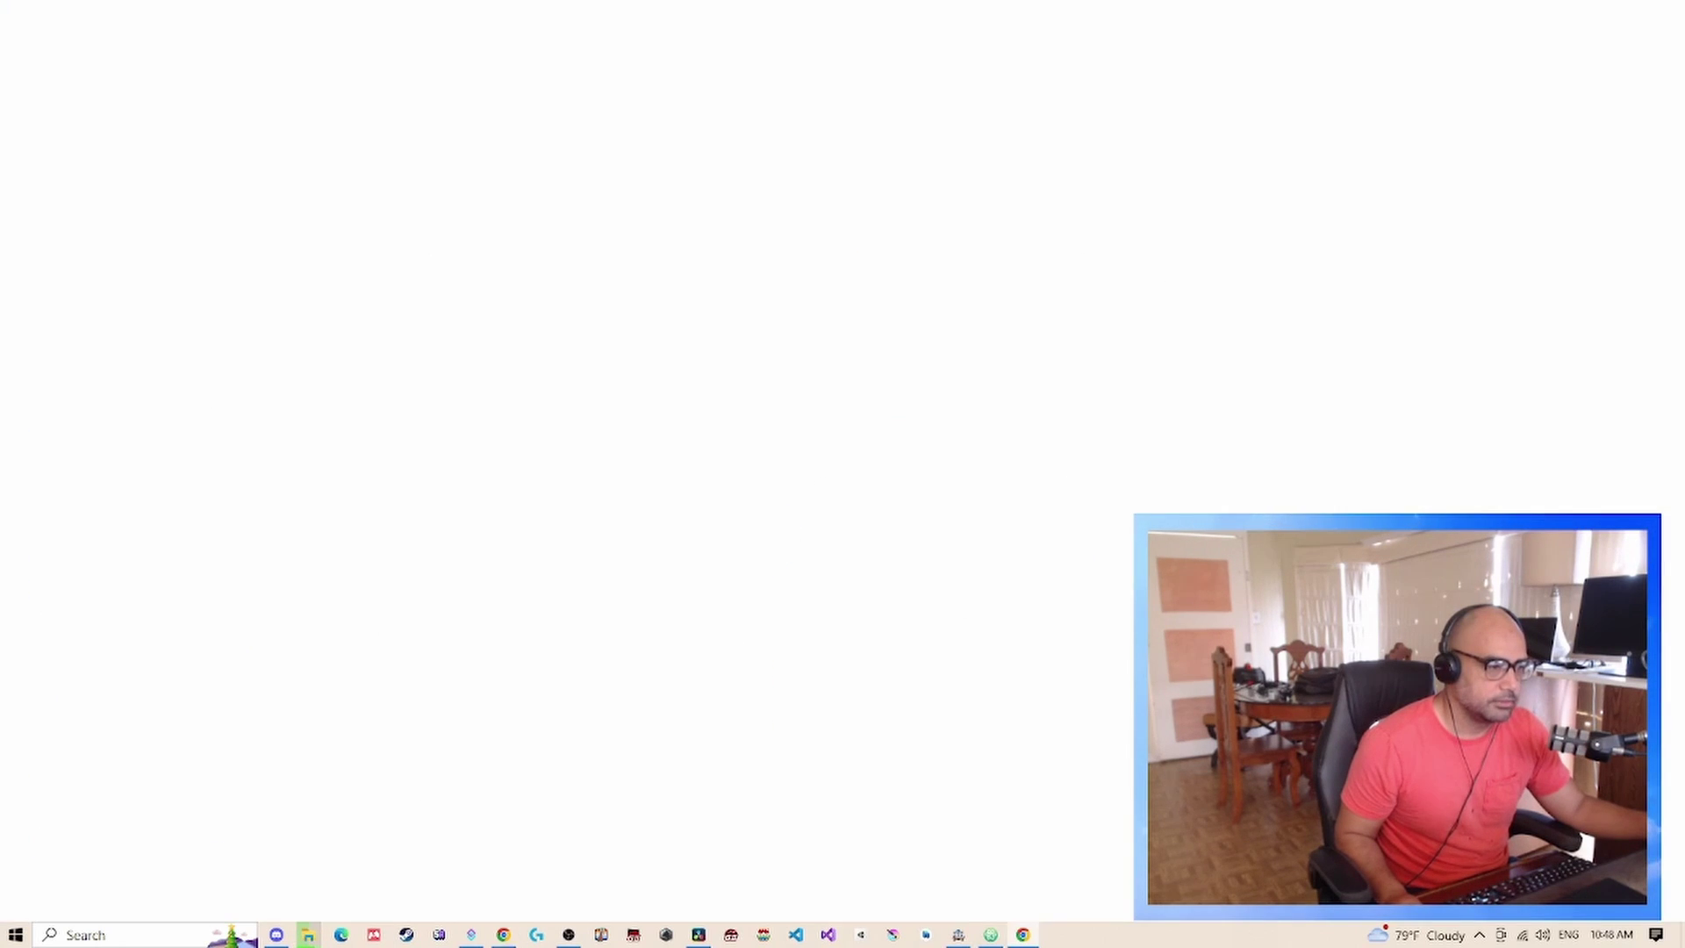
text(mau)
text(igamestudio.)
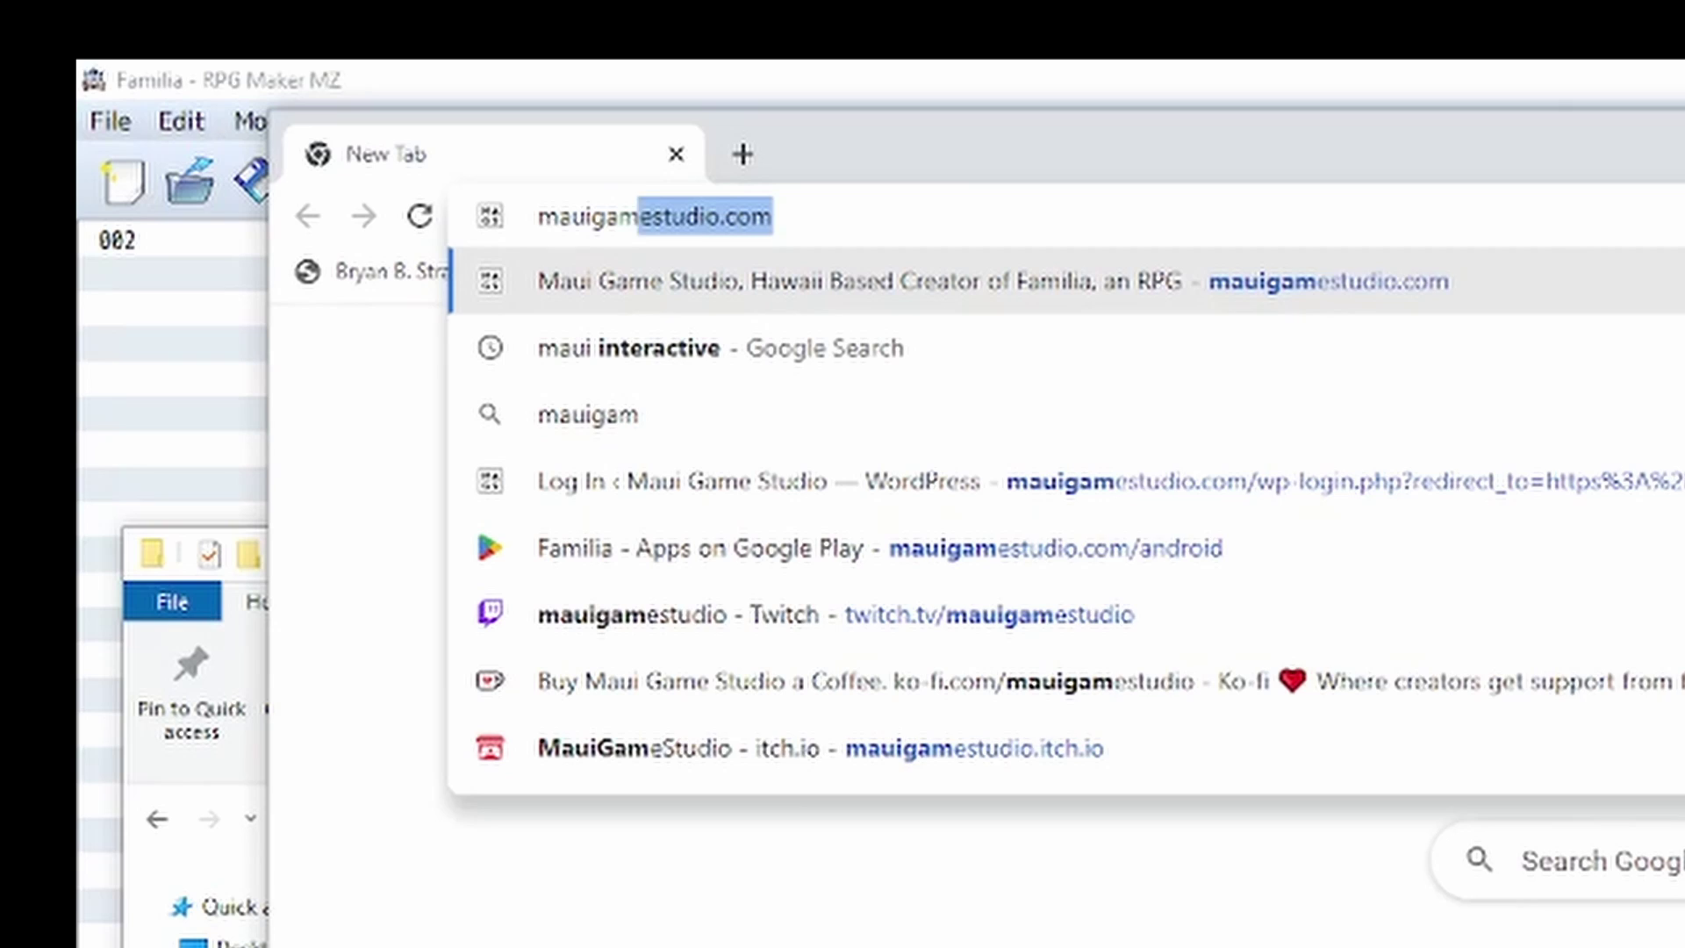
text(tich.io)
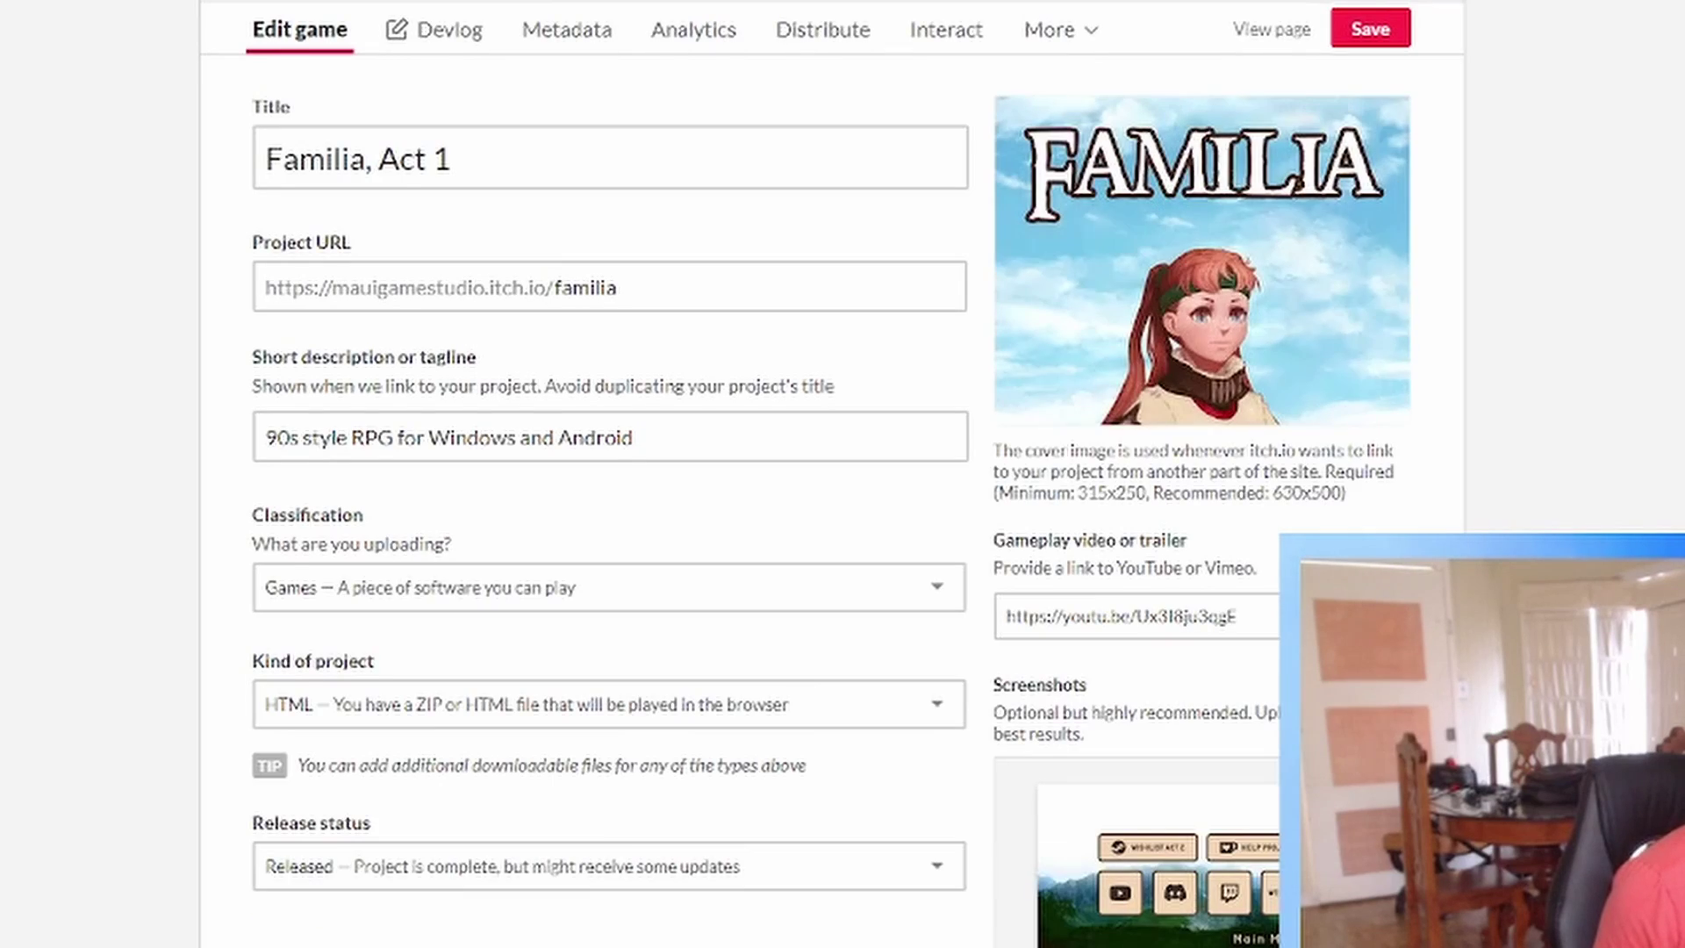
- Review the Familia, Act 1 edit page, examining the Kind of project options, the pricing and the uploaded files
scroll(615, 473, down, 10)
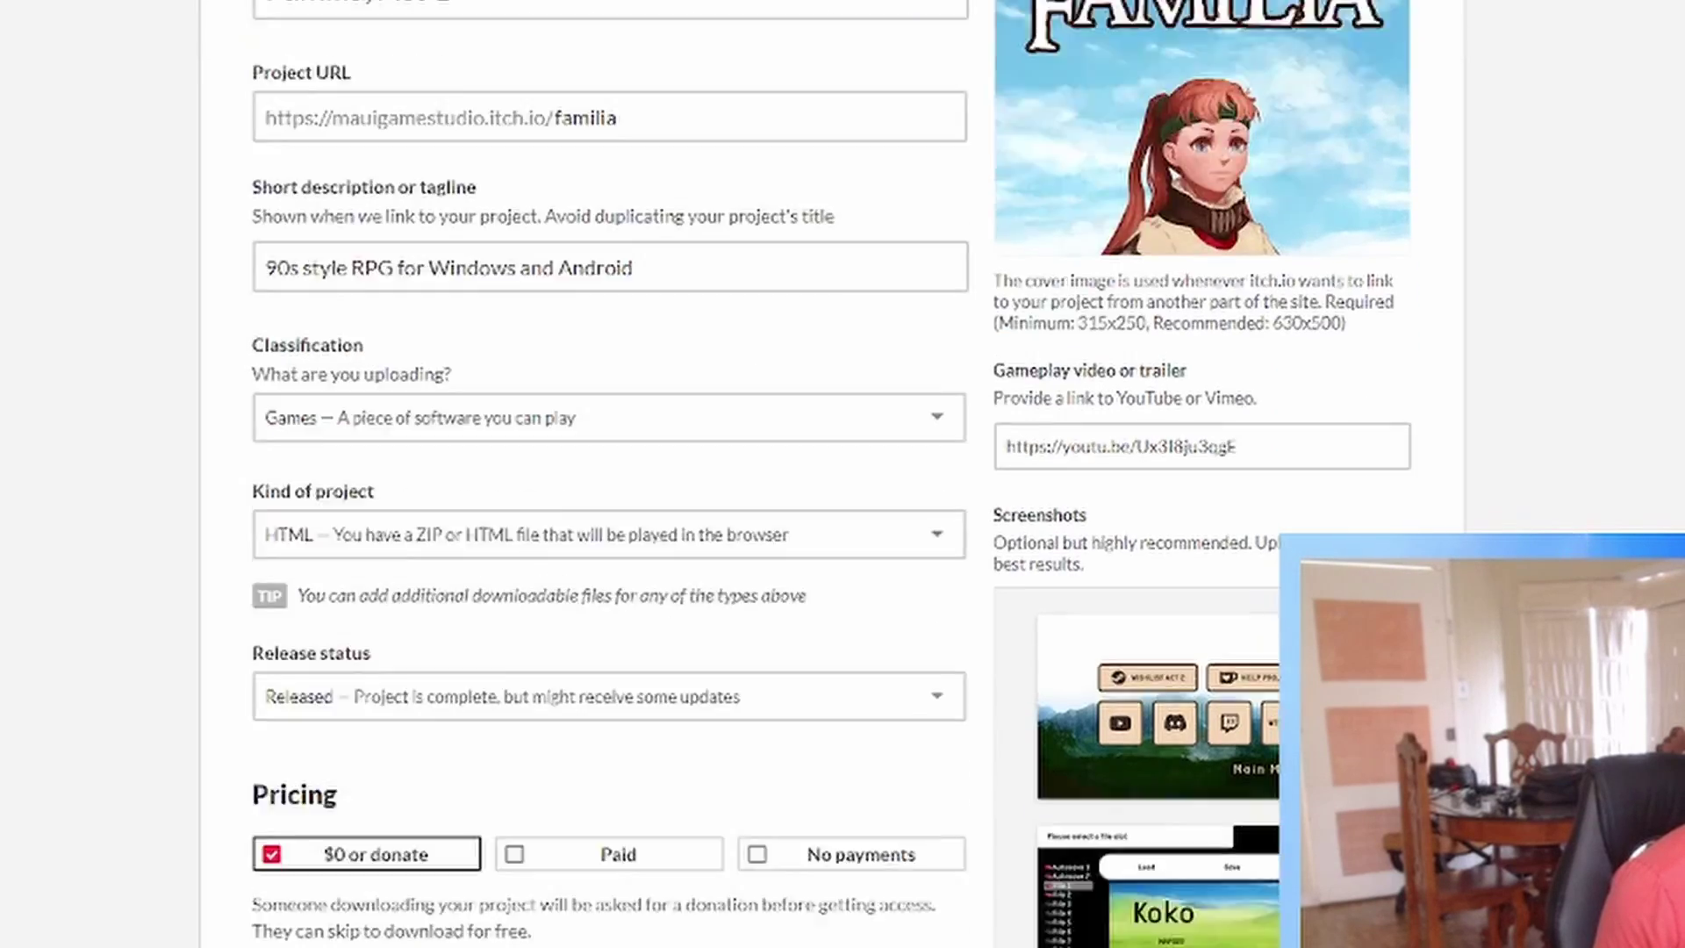
scroll(614, 474, down, 10)
scroll(614, 474, up, 10)
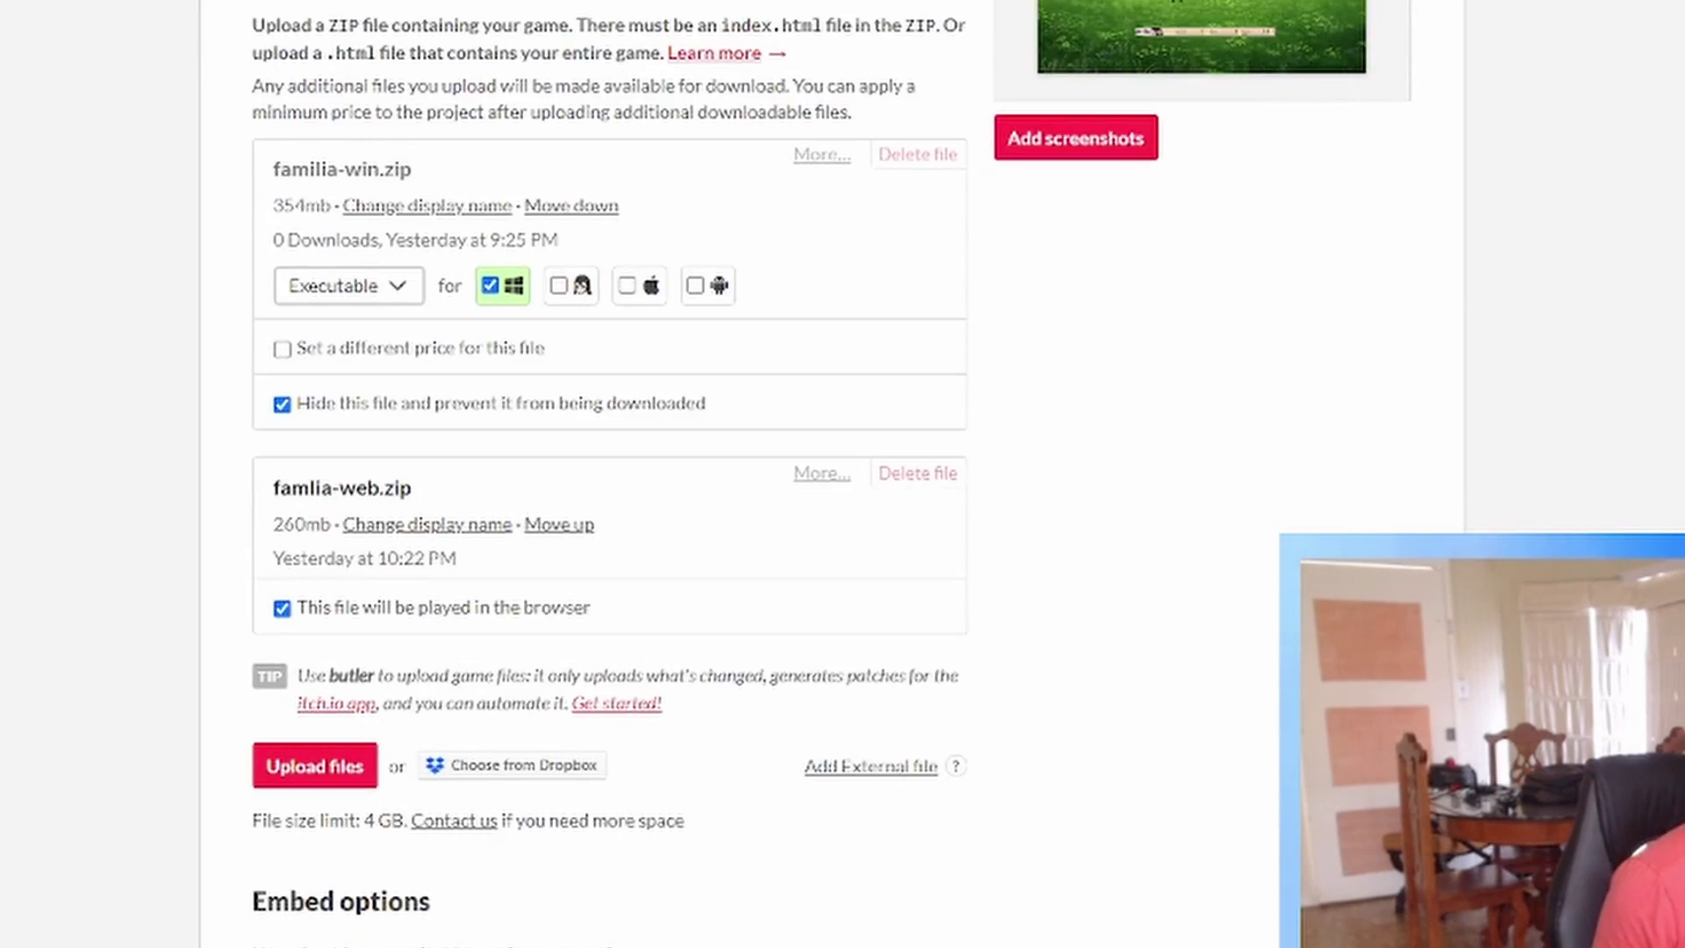
scroll(615, 474, up, 5)
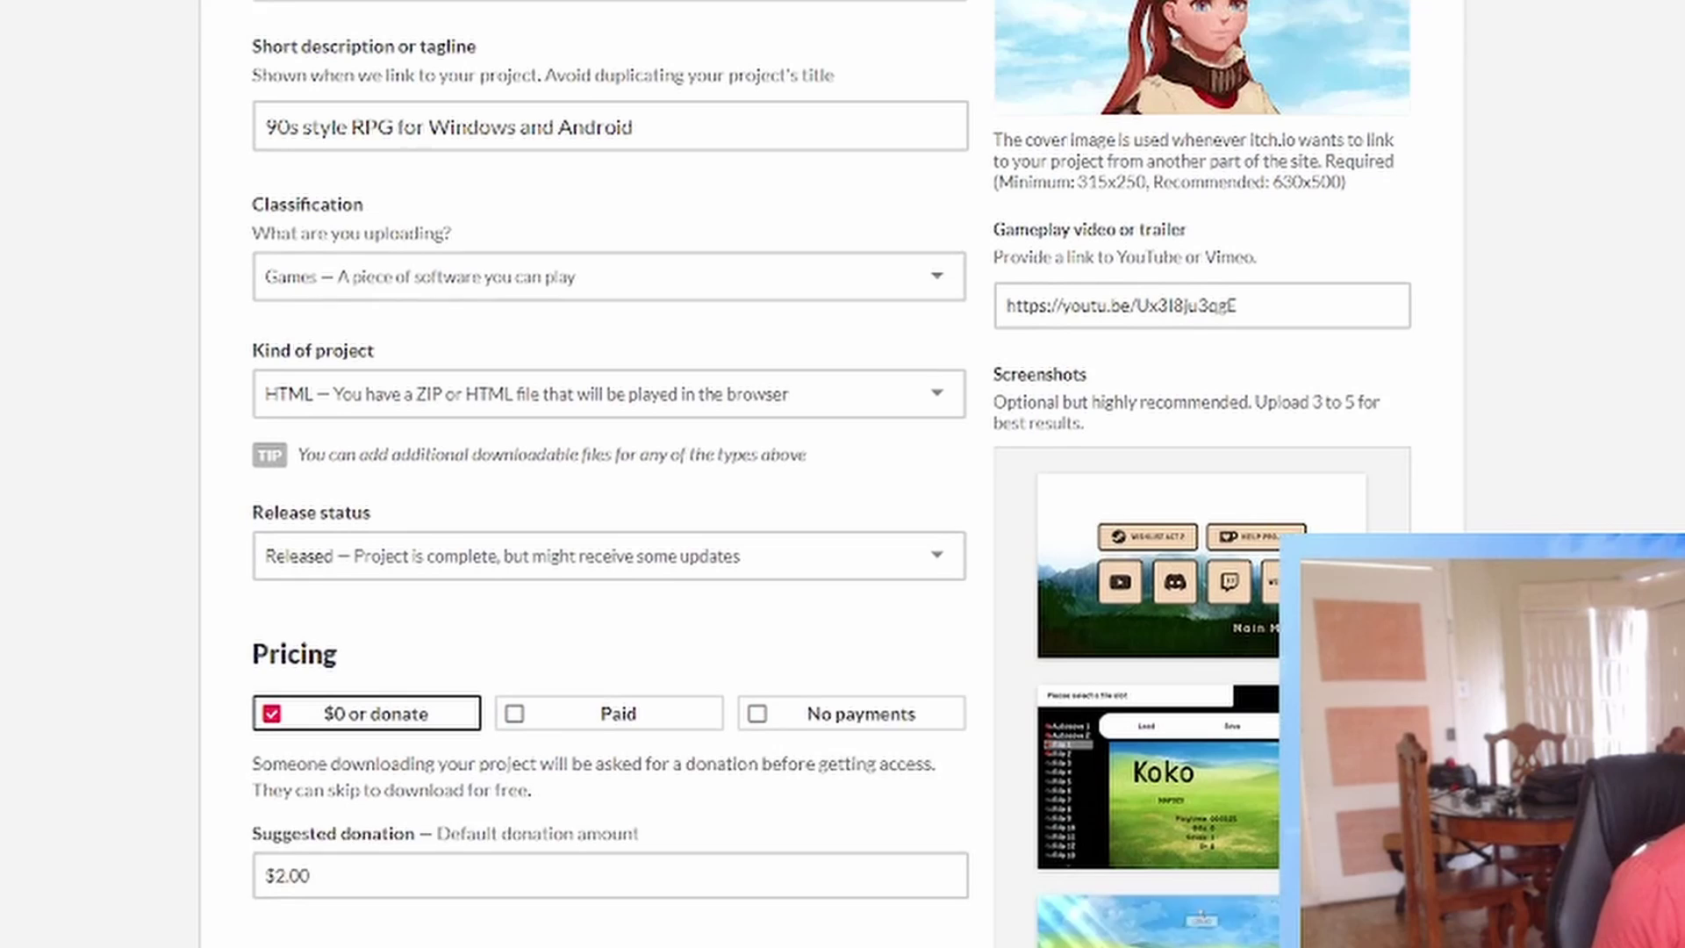
click(608, 441)
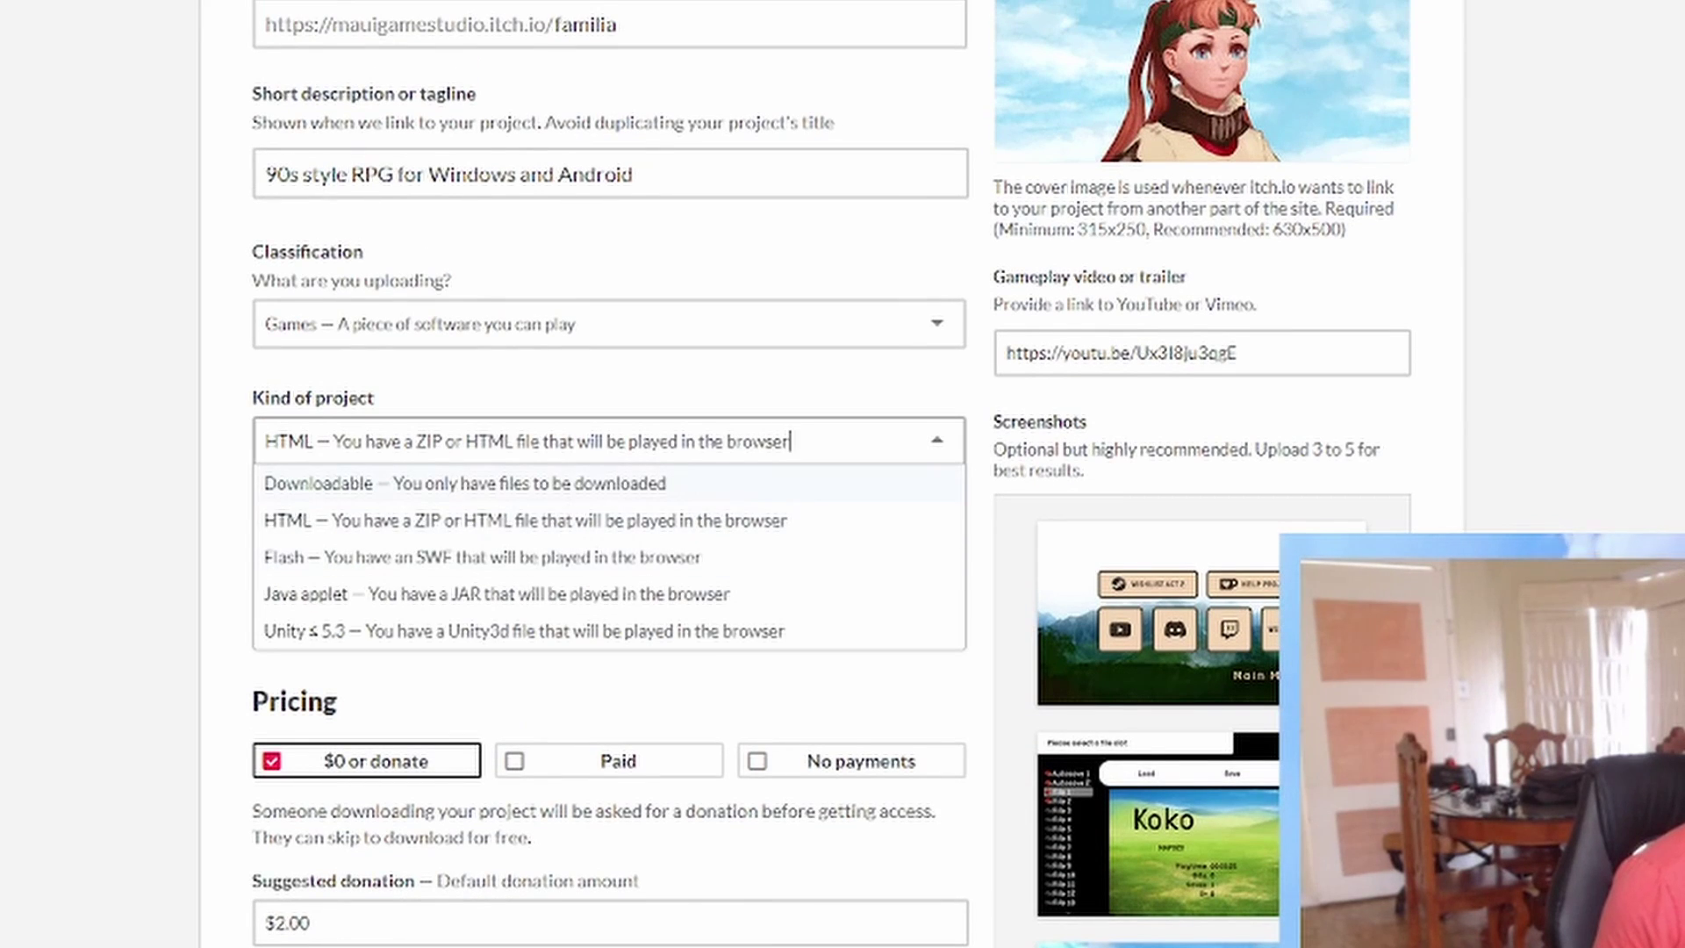
key(Escape)
scroll(615, 474, down, 8)
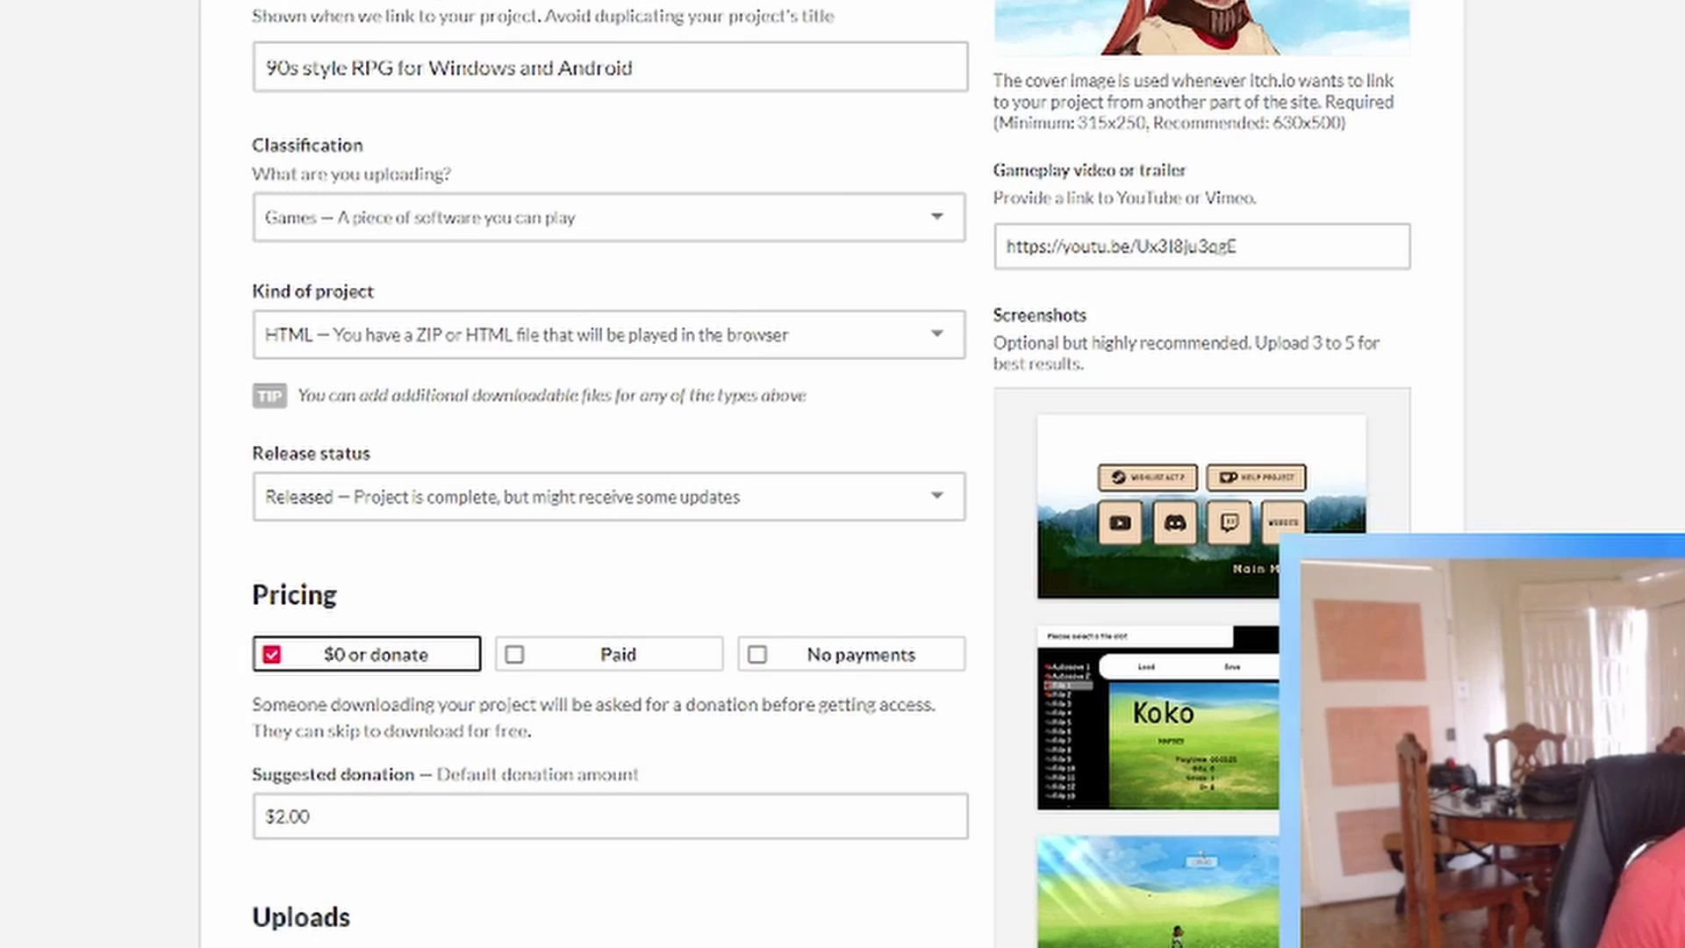
scroll(614, 474, down, 4)
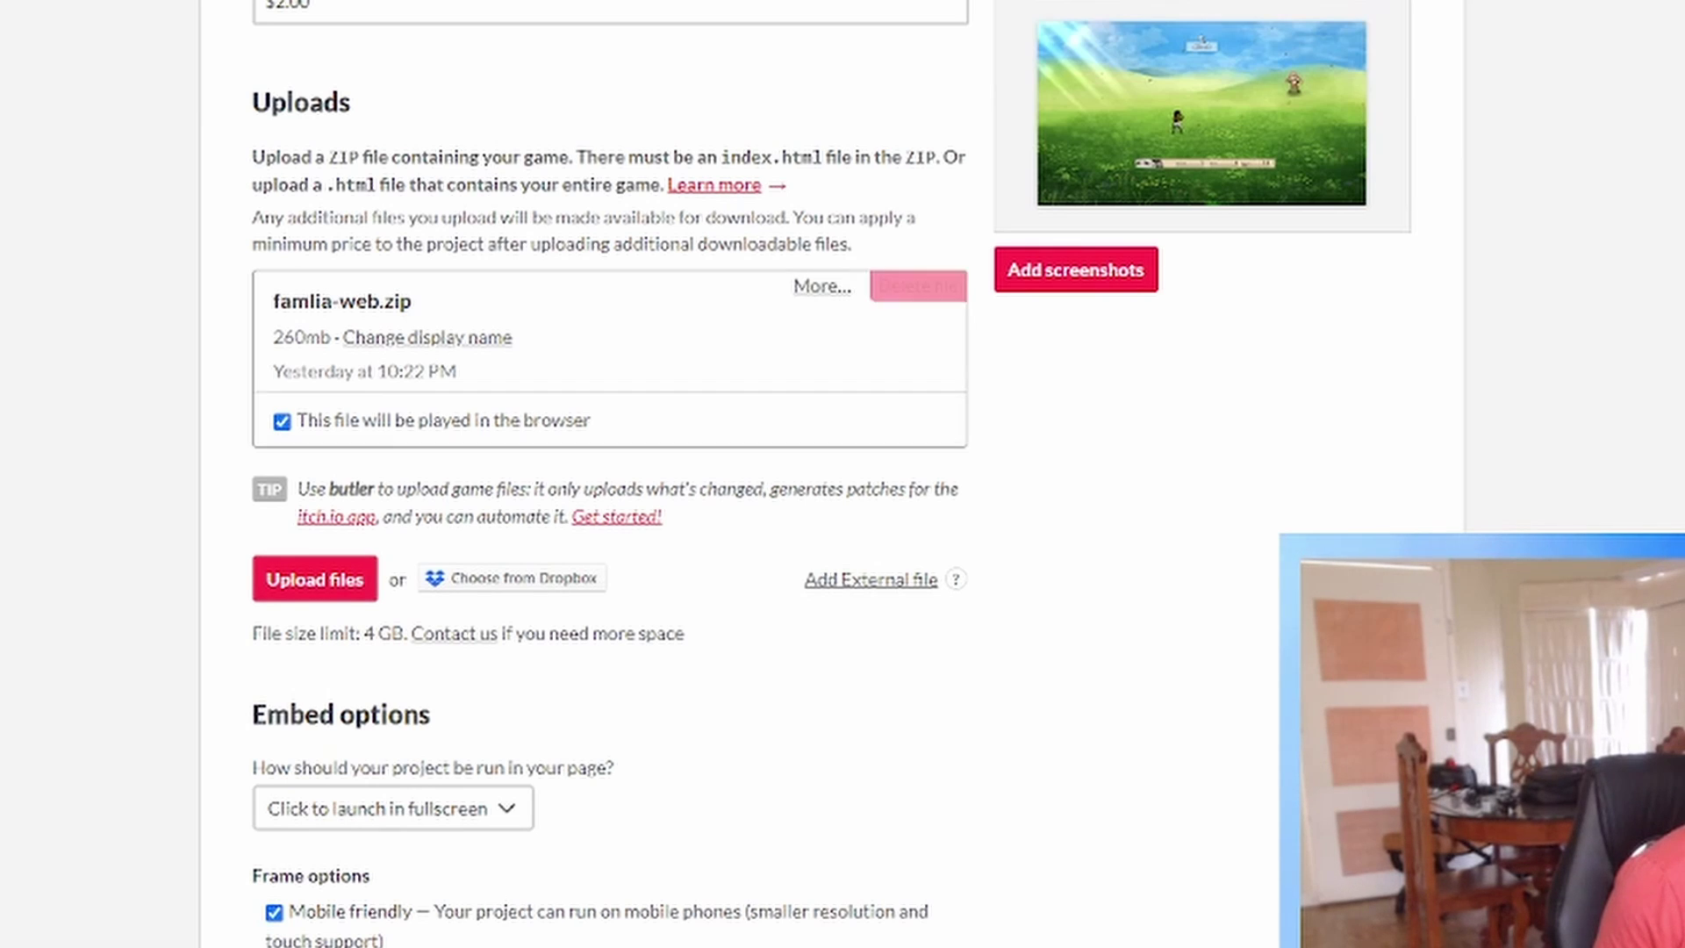
- Start a file upload for the game and browse to Documents\Output\familia-master\familia-master
click(314, 579)
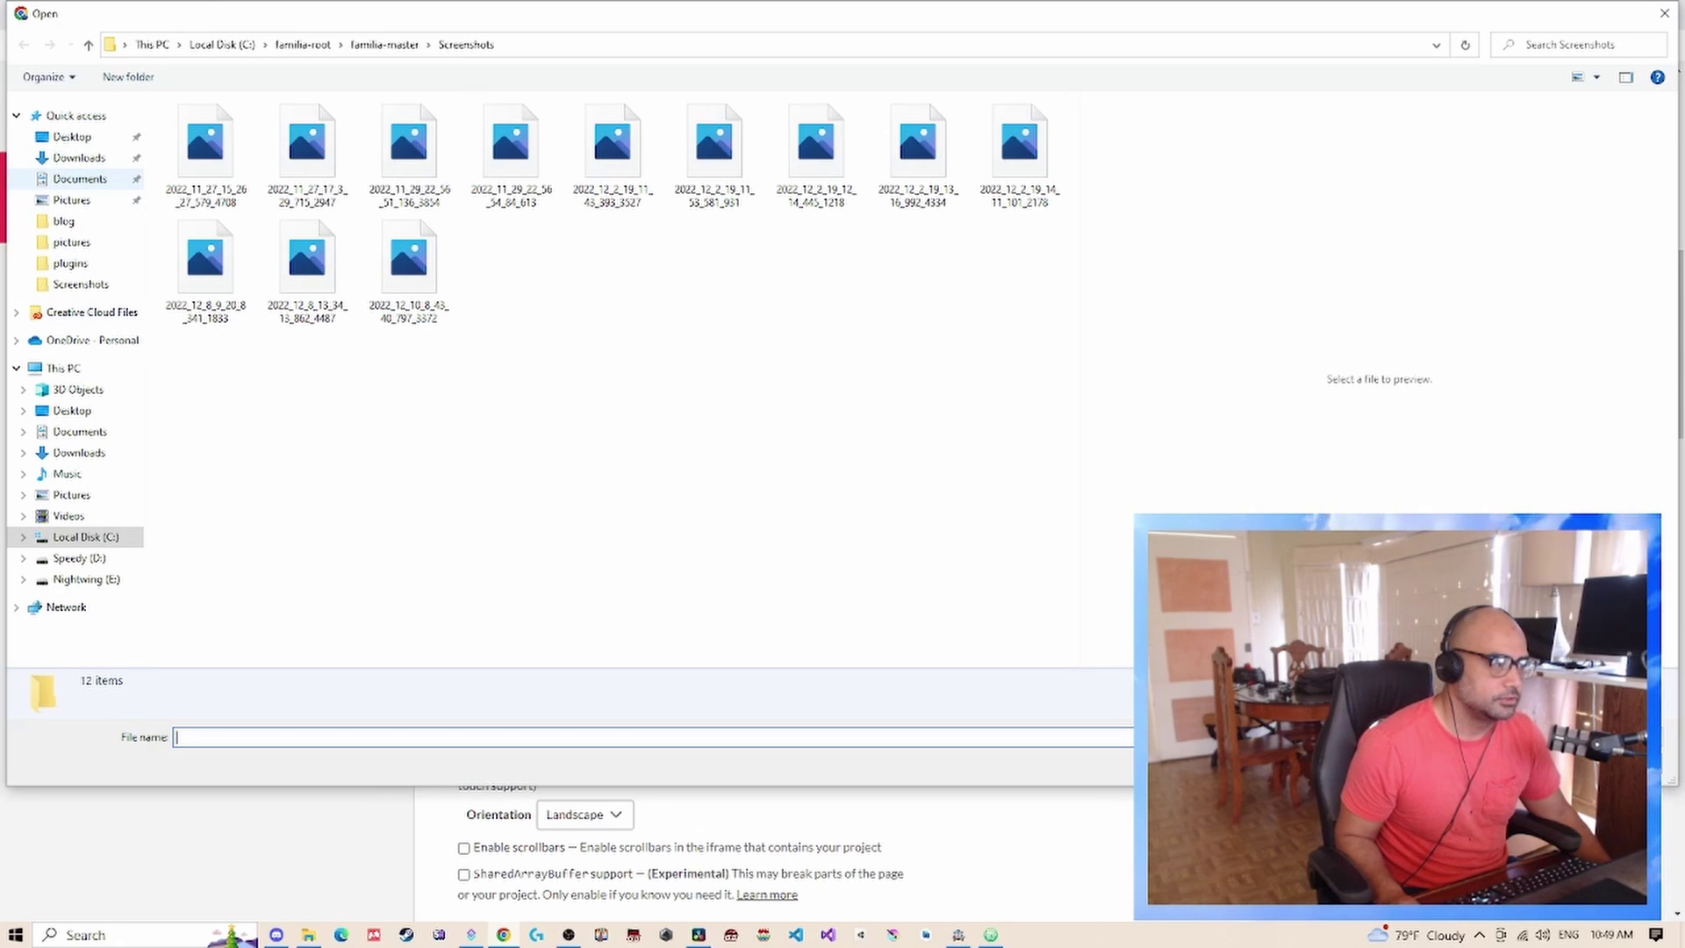
click(79, 178)
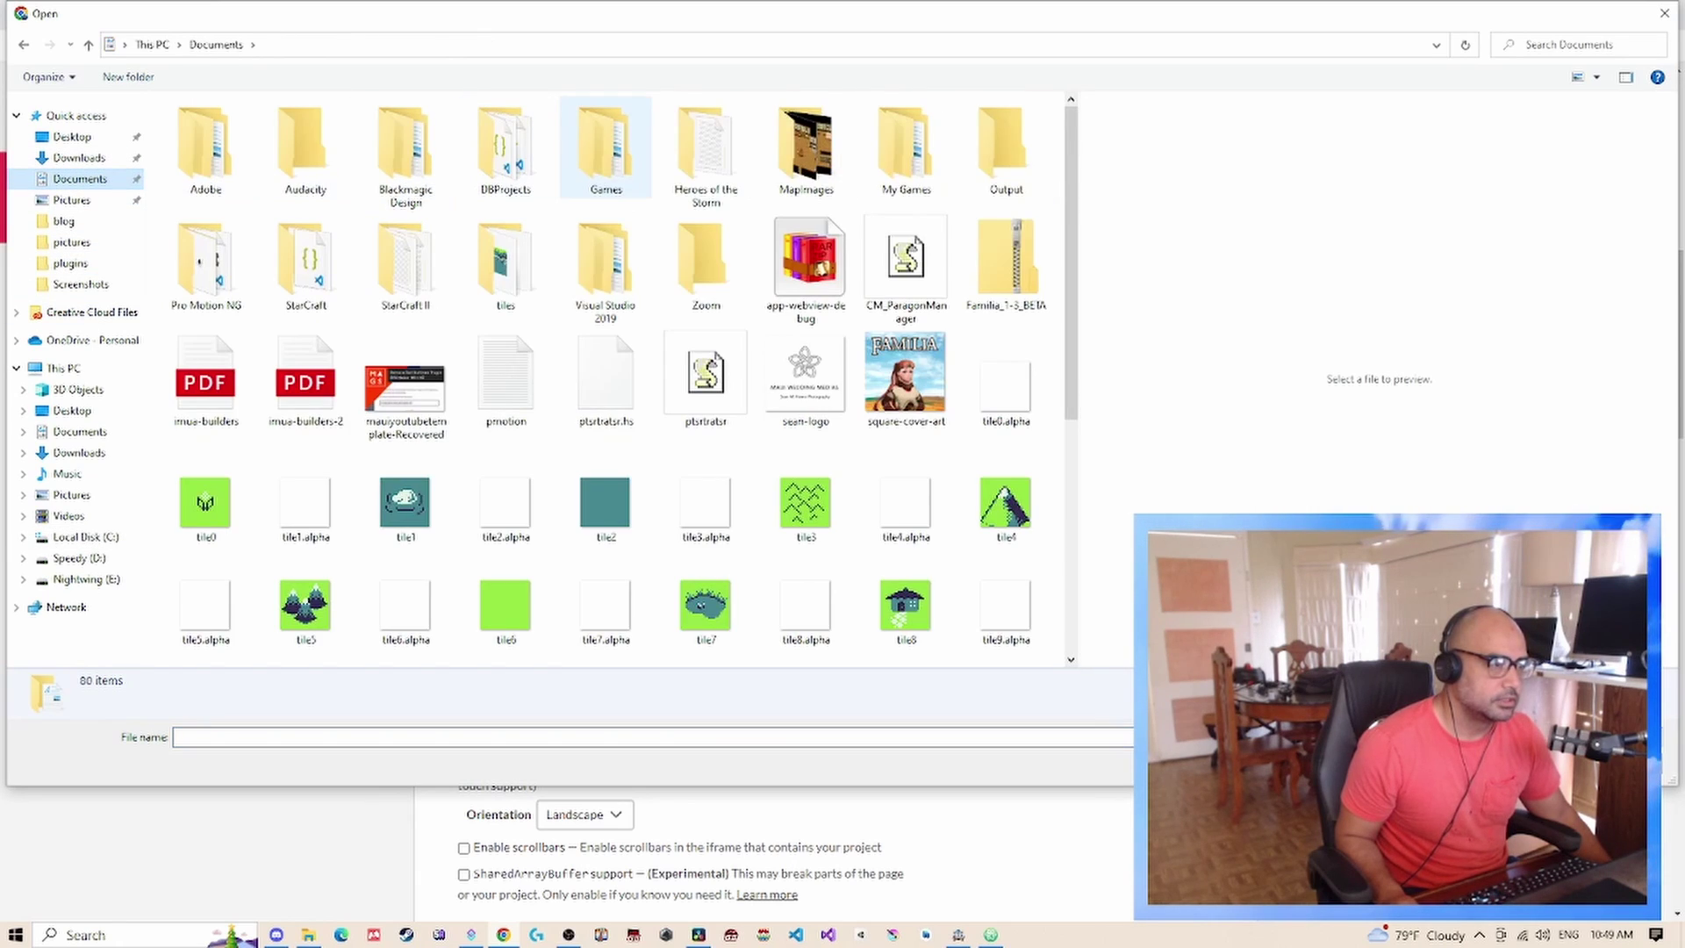
double_click(1006, 149)
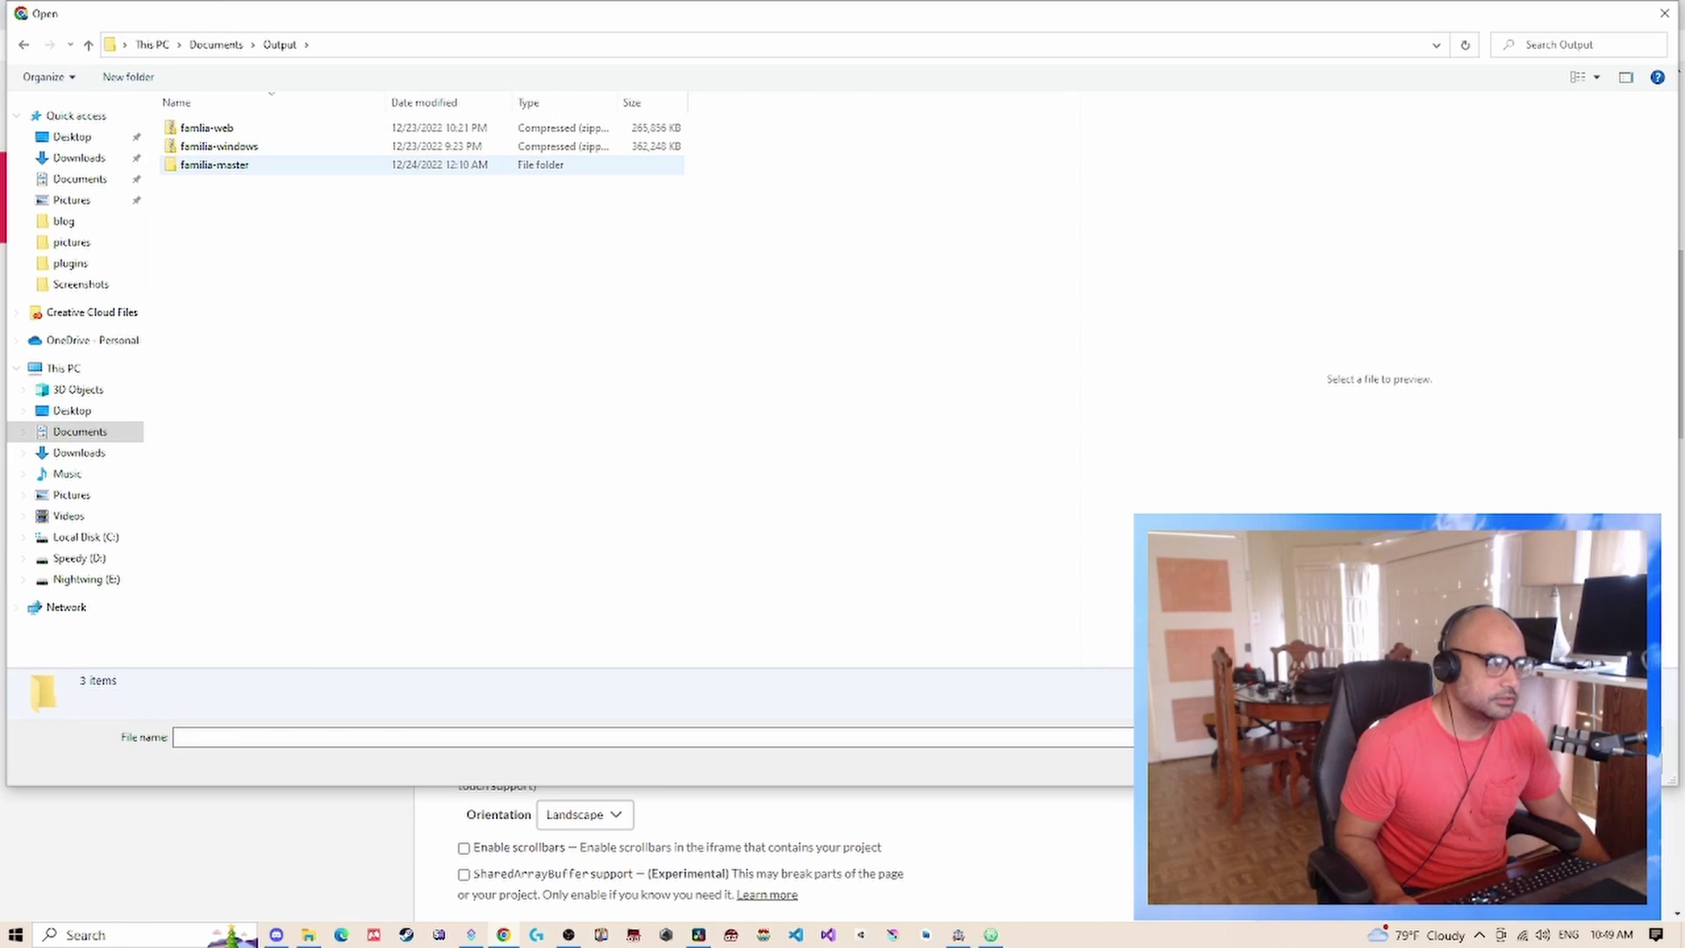
double_click(215, 164)
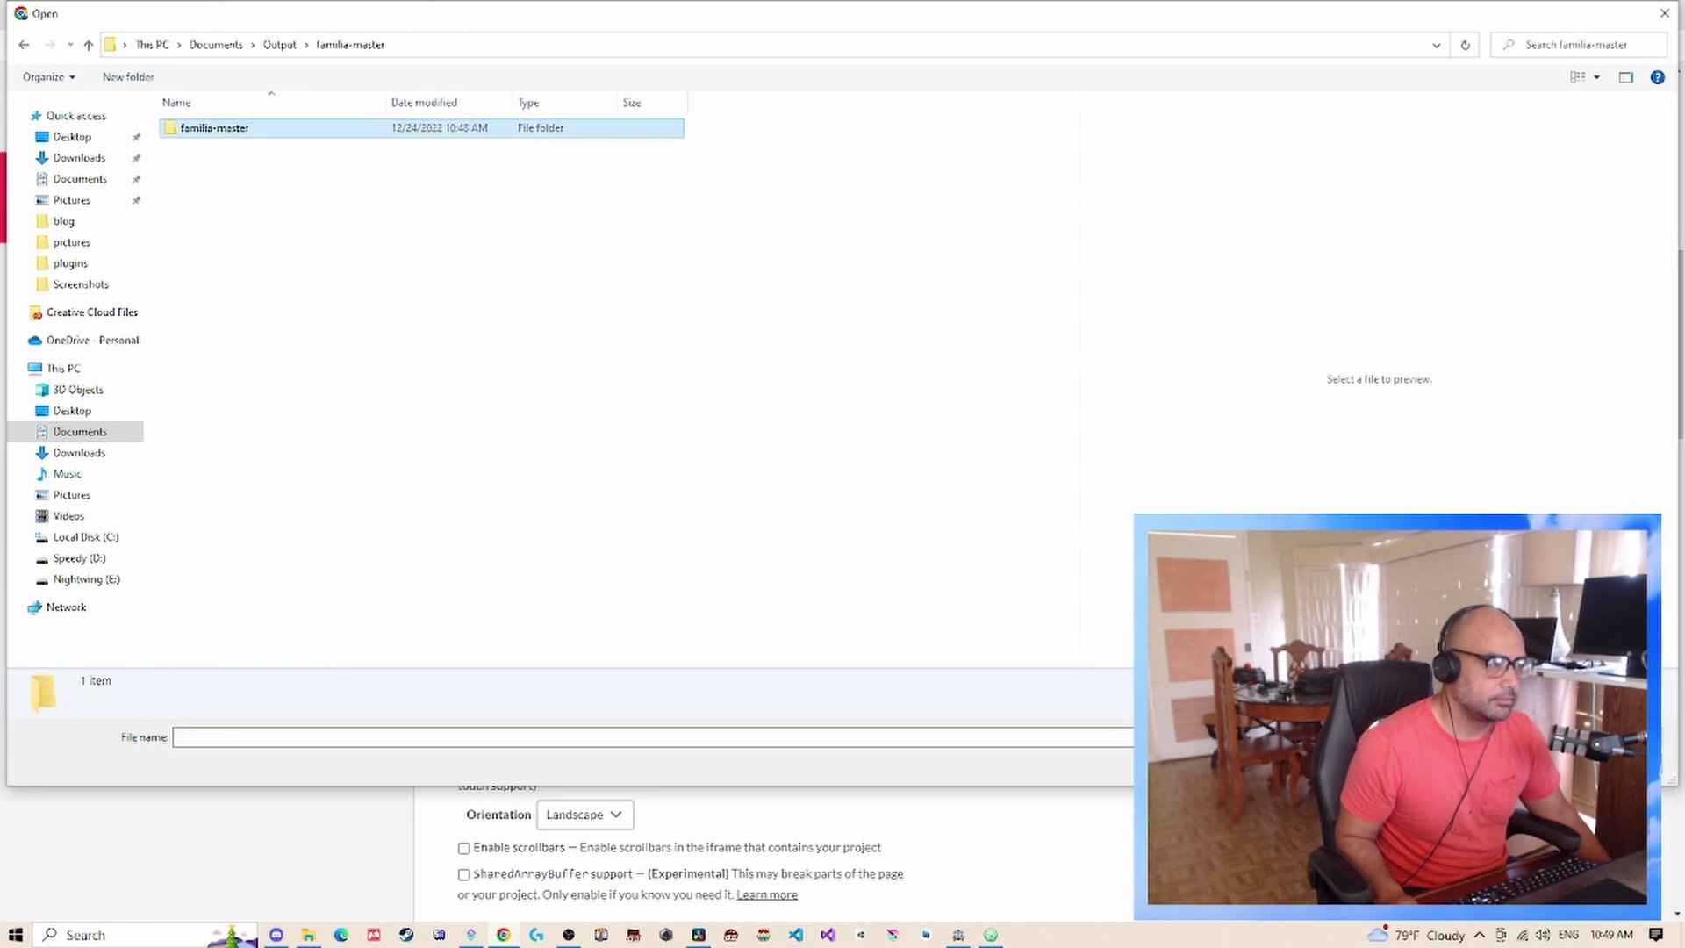
double_click(202, 127)
- Rename the dragonbones_assets zip file to familia-web and upload it to the game page
click(227, 330)
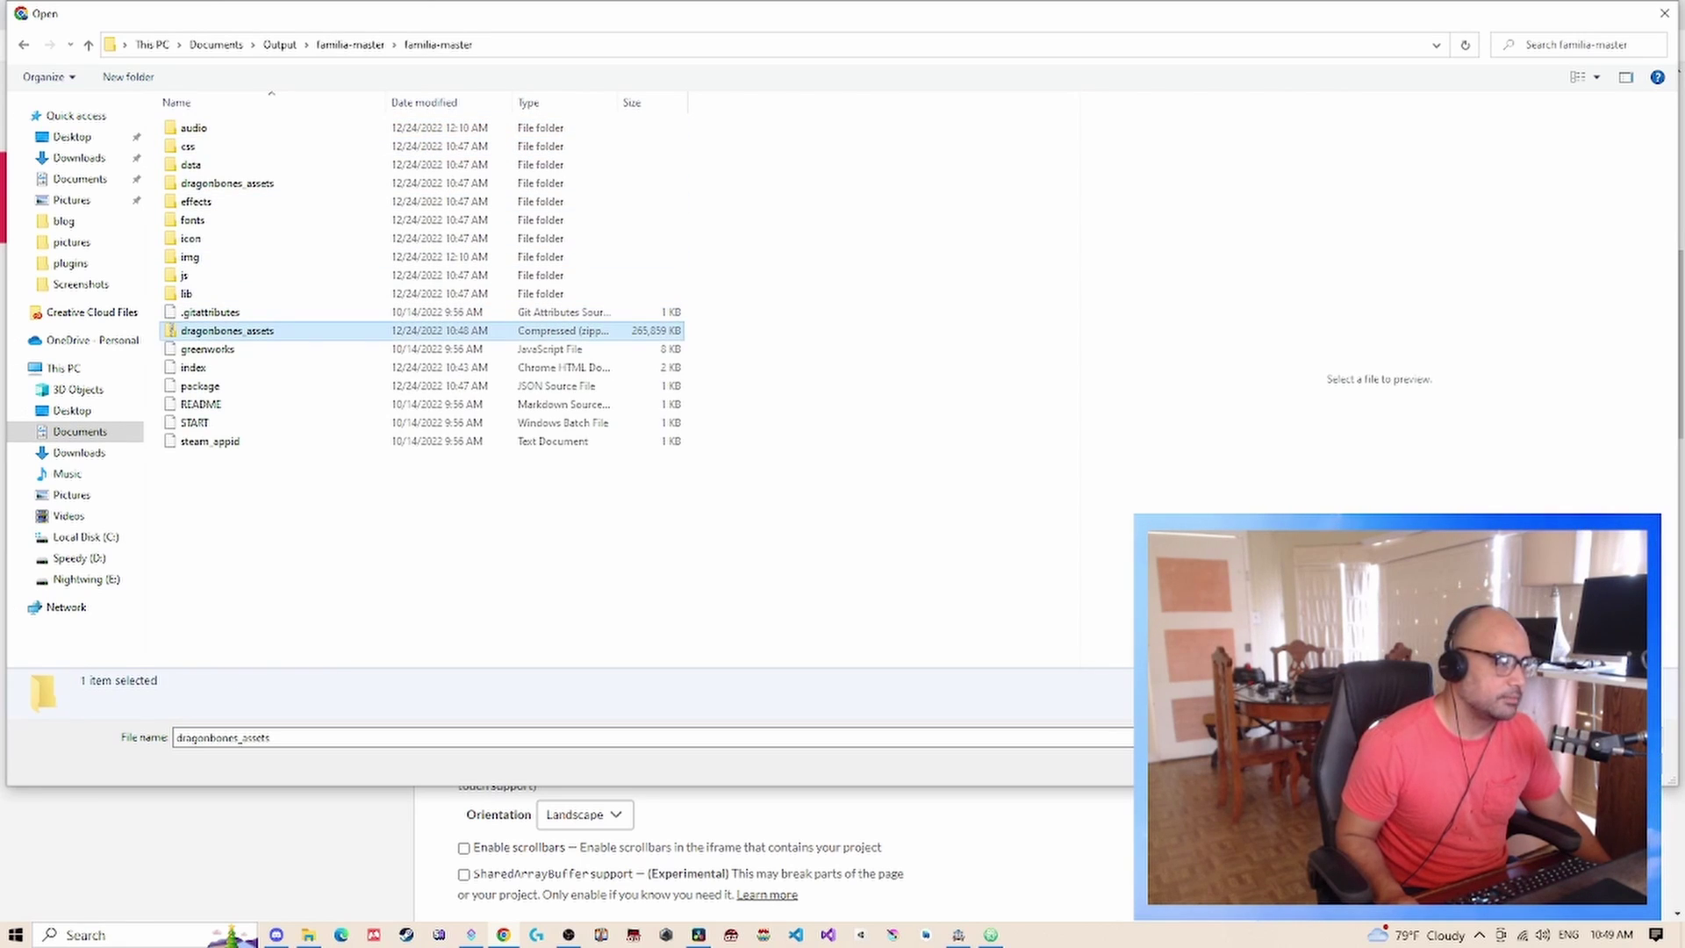
key(F2)
text(fami)
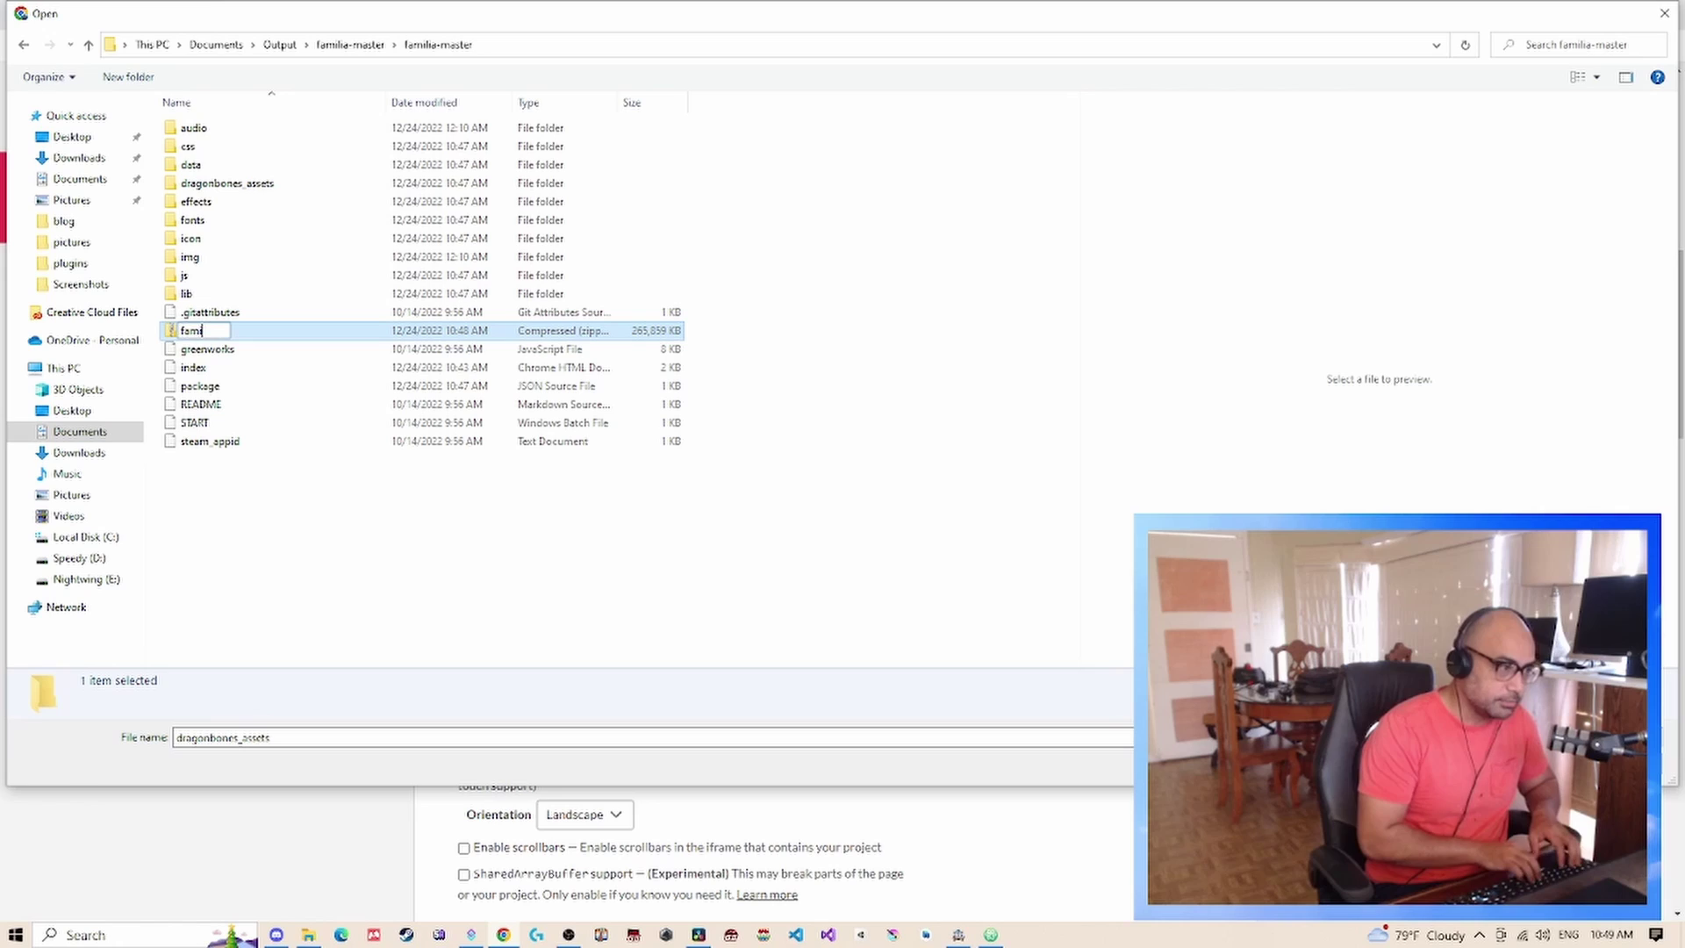
text(lia-web)
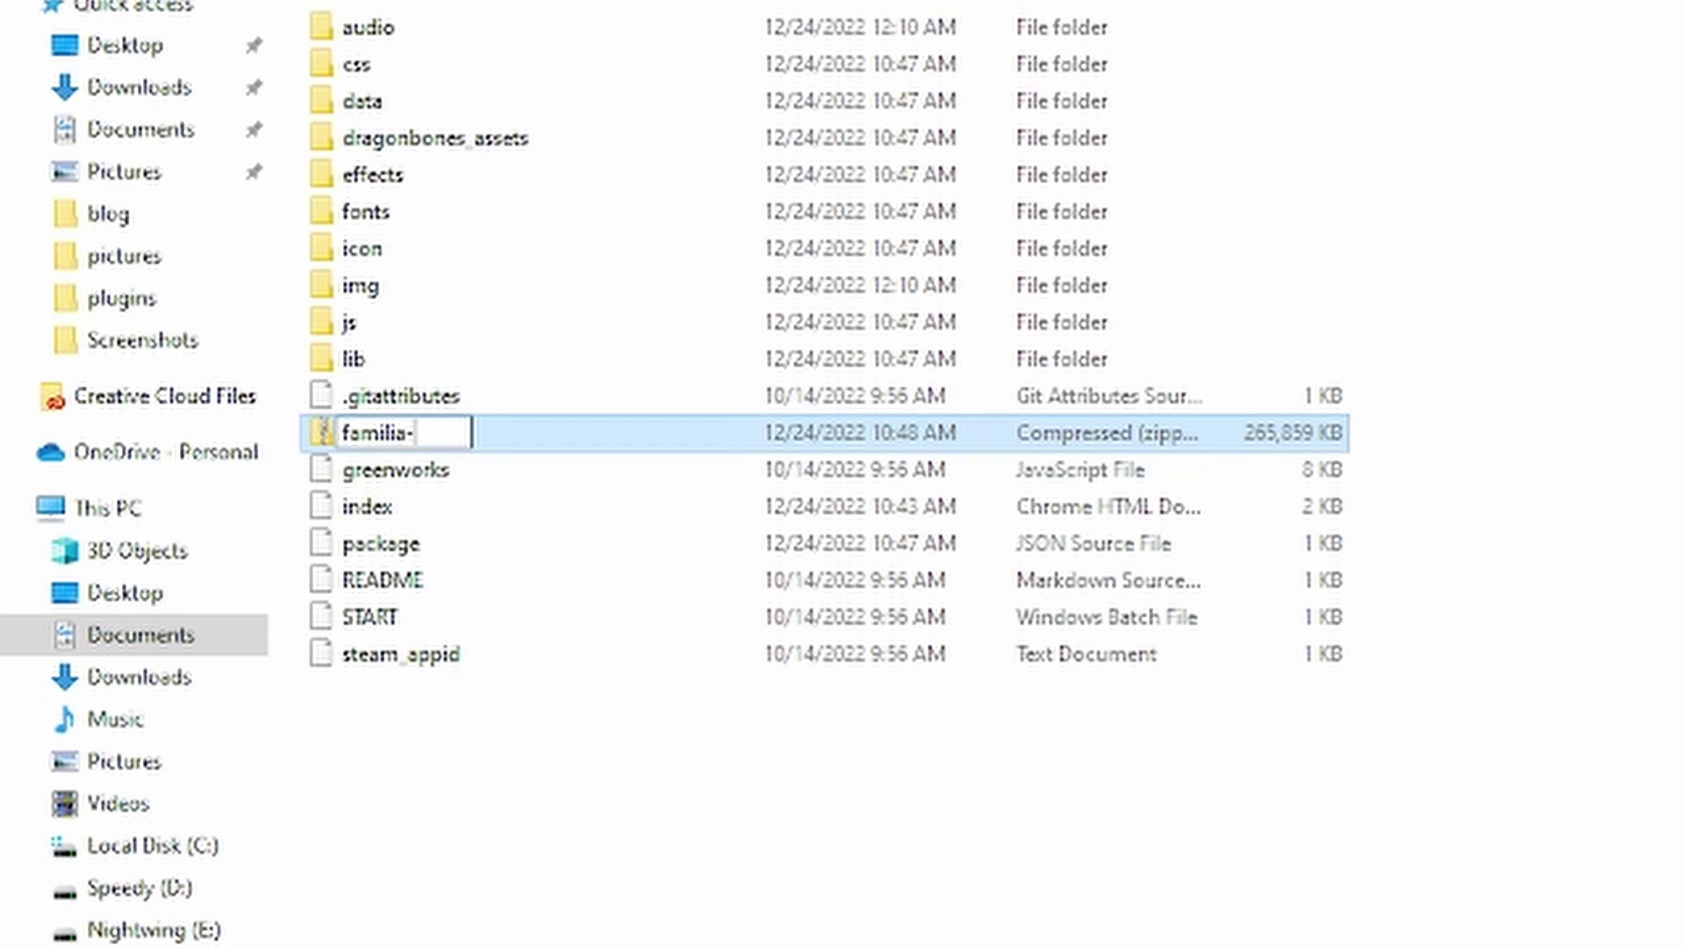
key(Return)
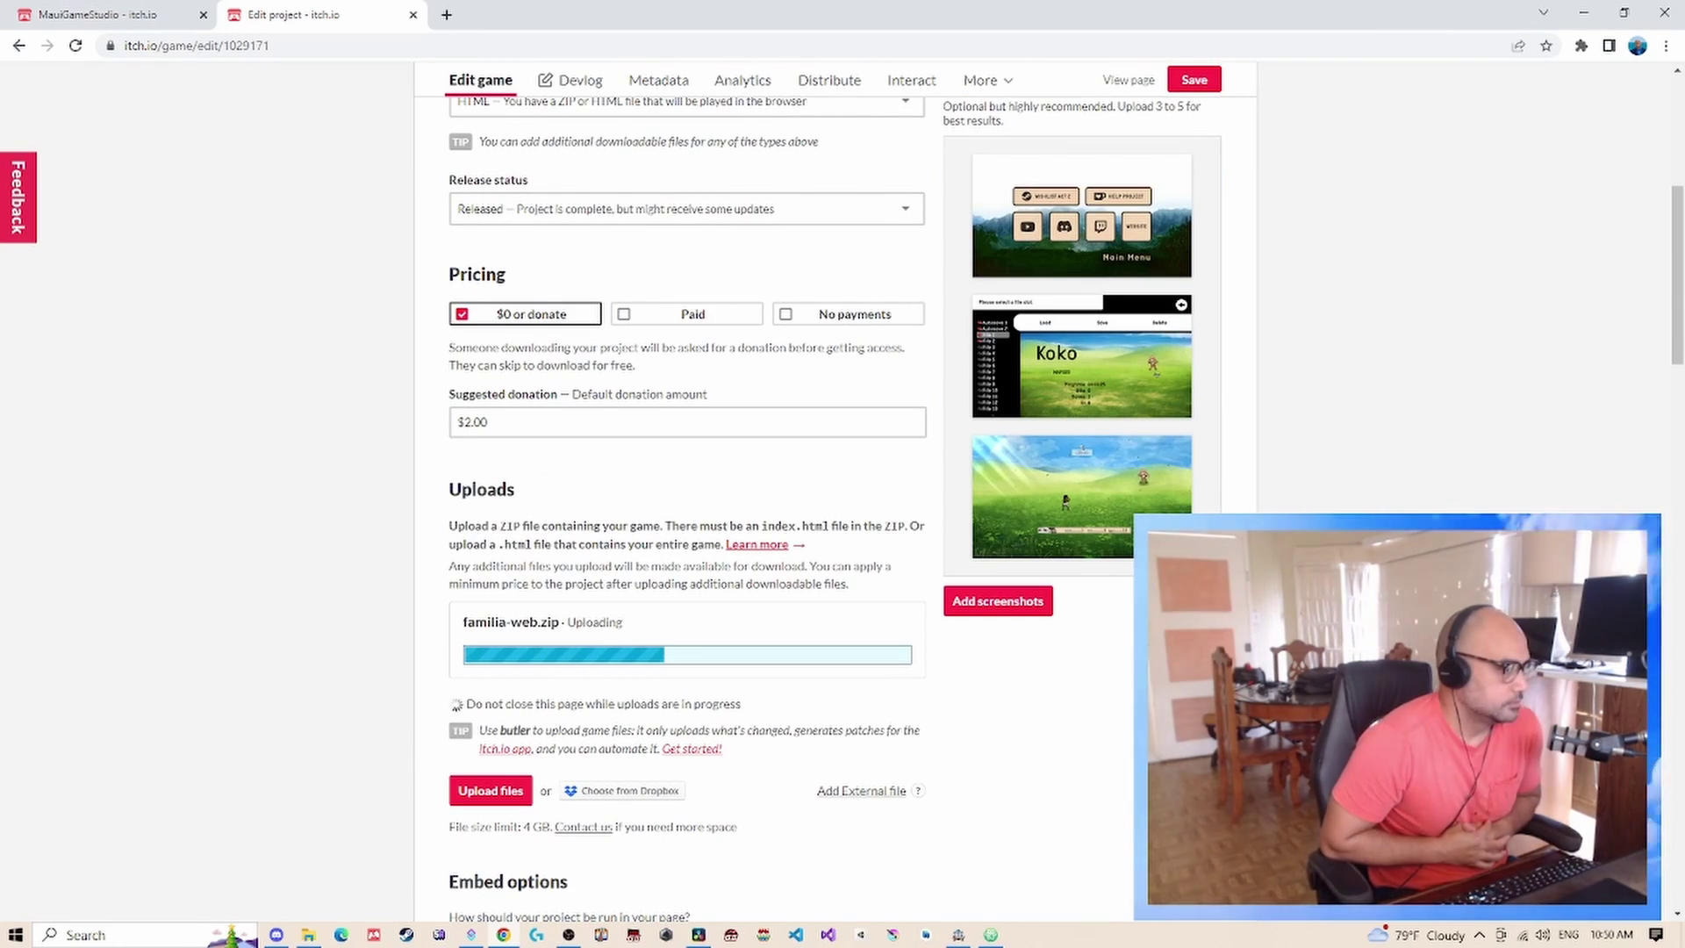
- Review the embed options, including the ways to run the project, and the remaining community and visibility settings while the file uploads
scroll(687, 526, down, 5)
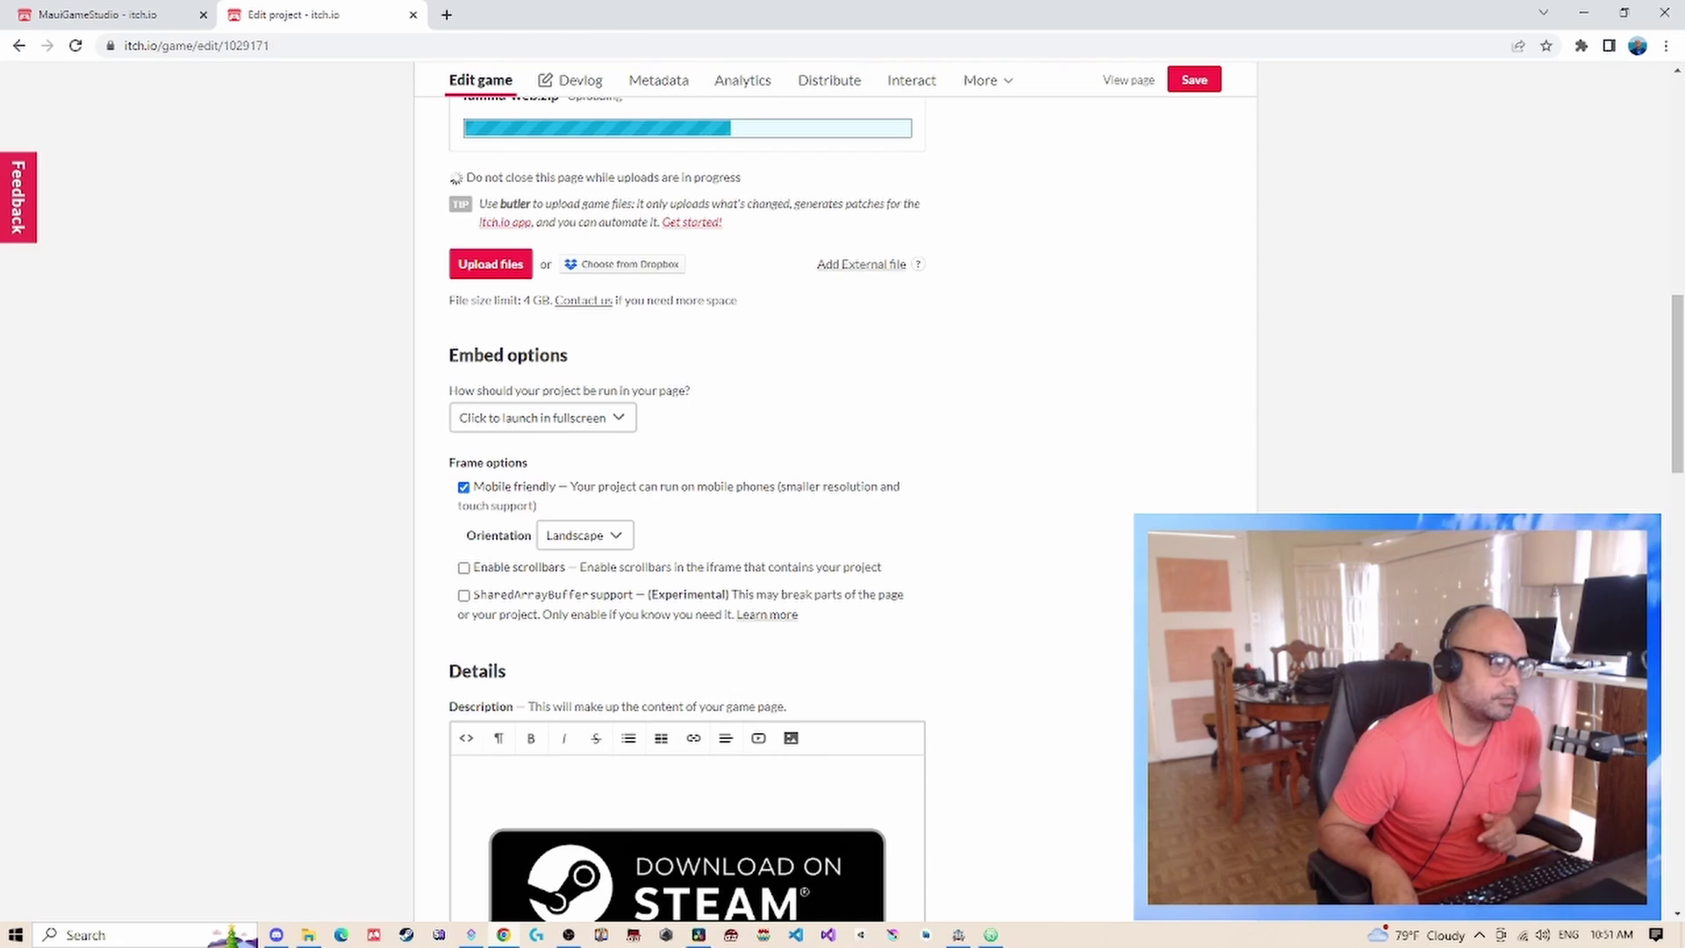
click(543, 418)
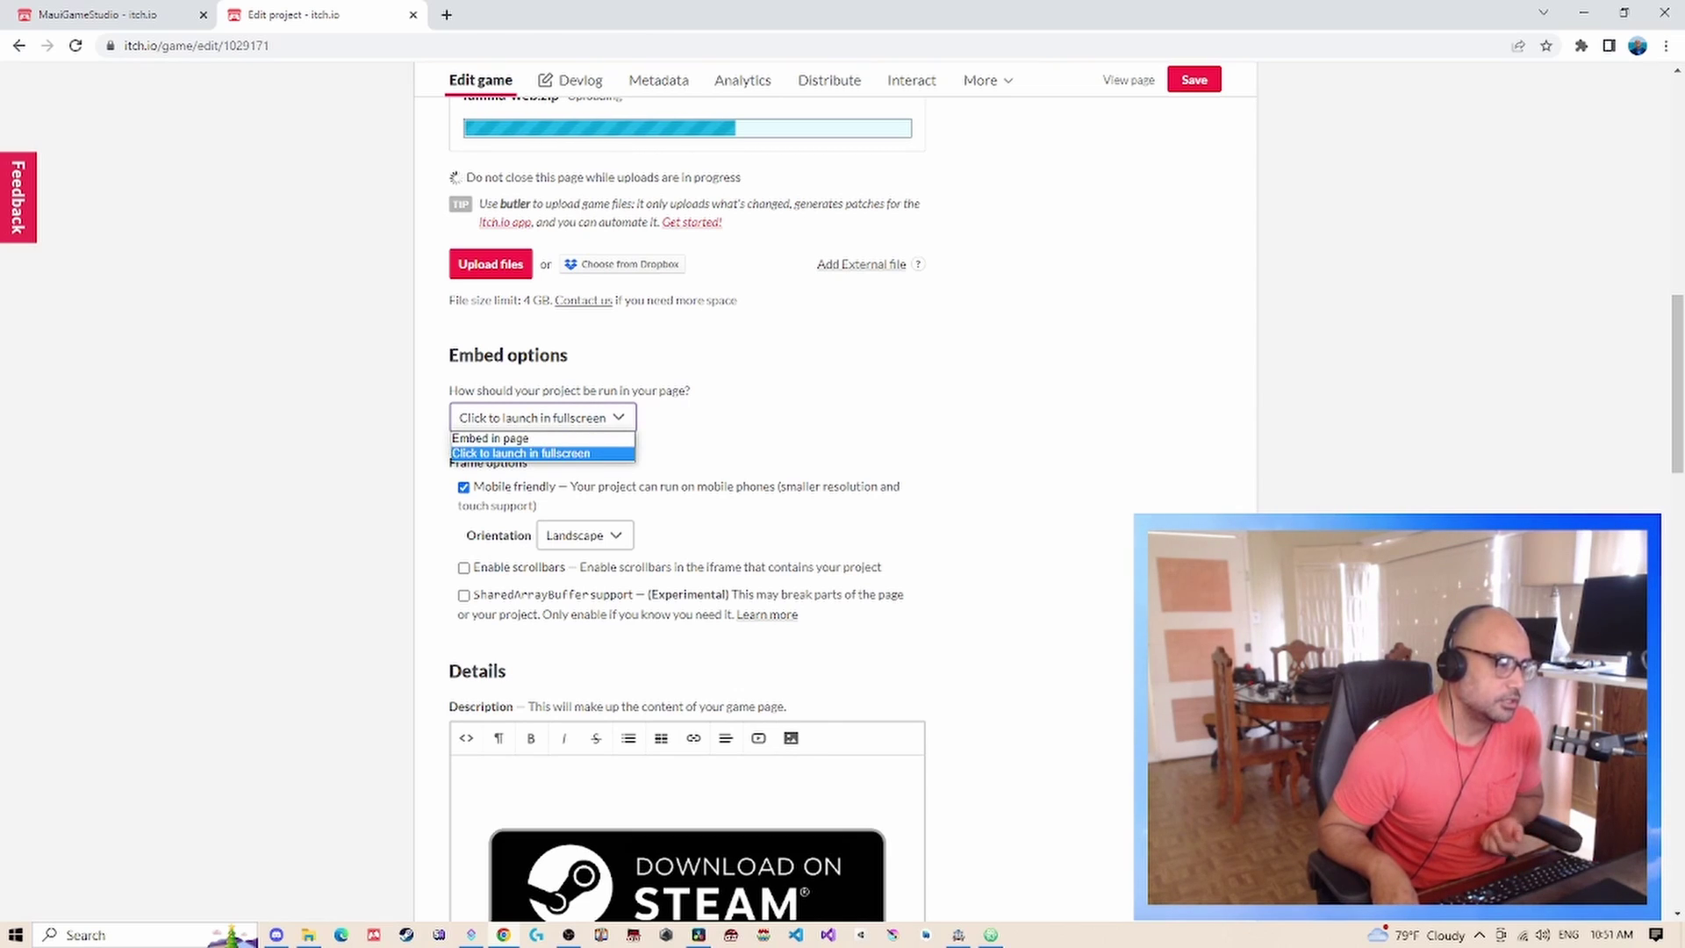
key(Escape)
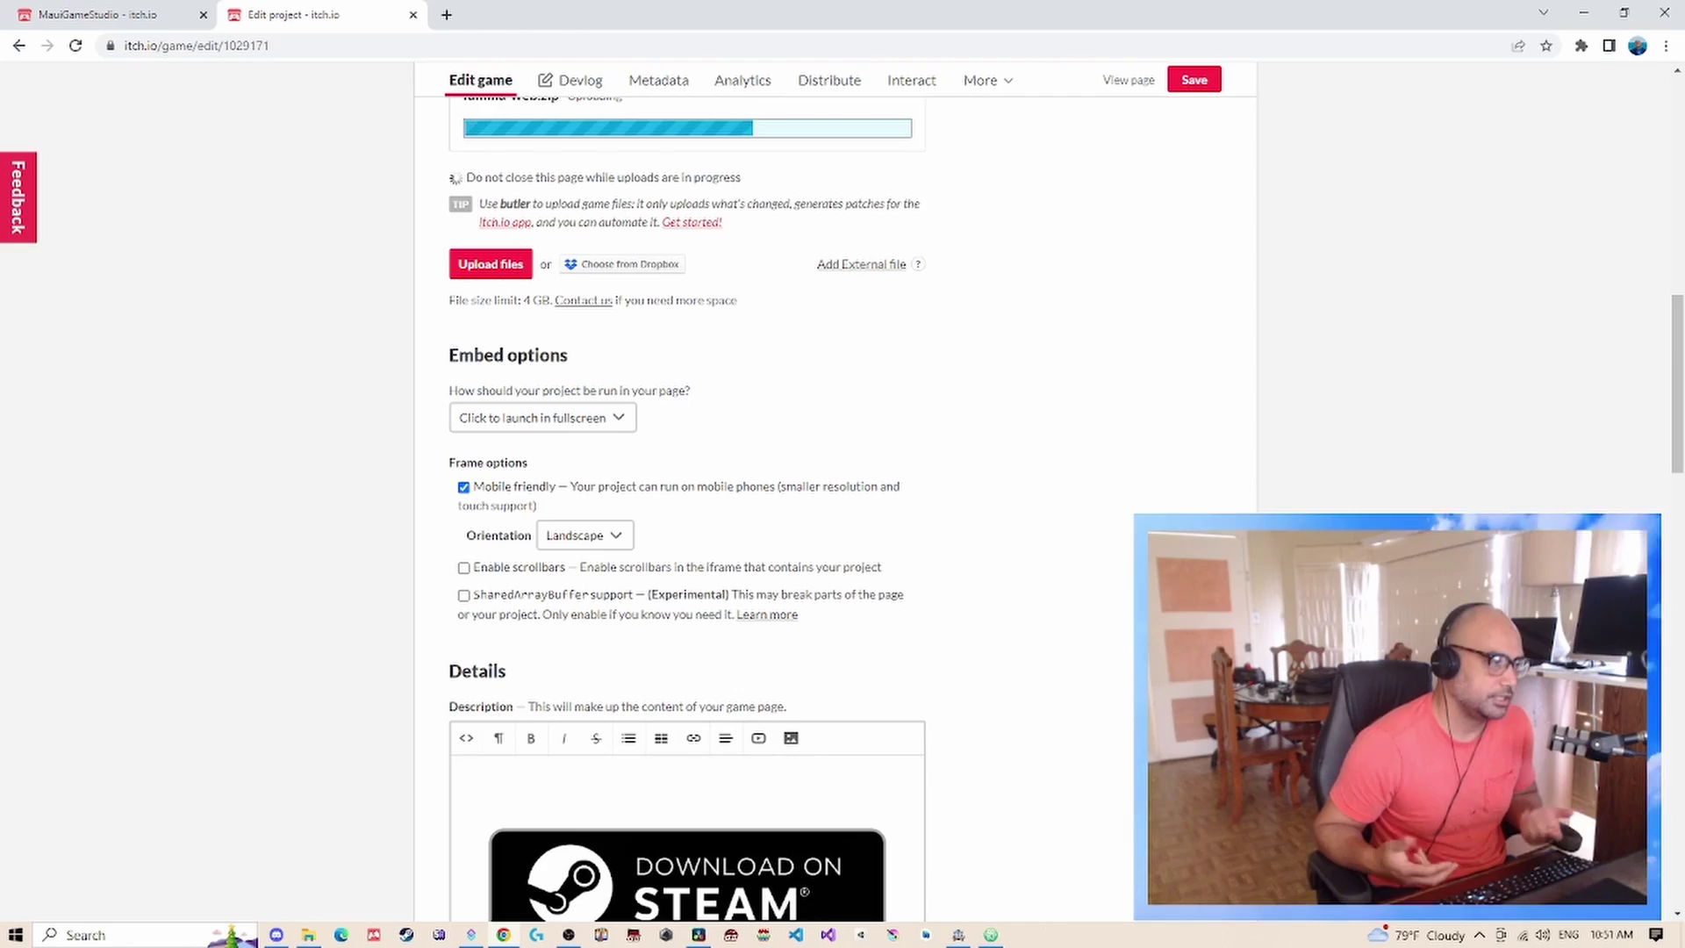
scroll(687, 491, down, 15)
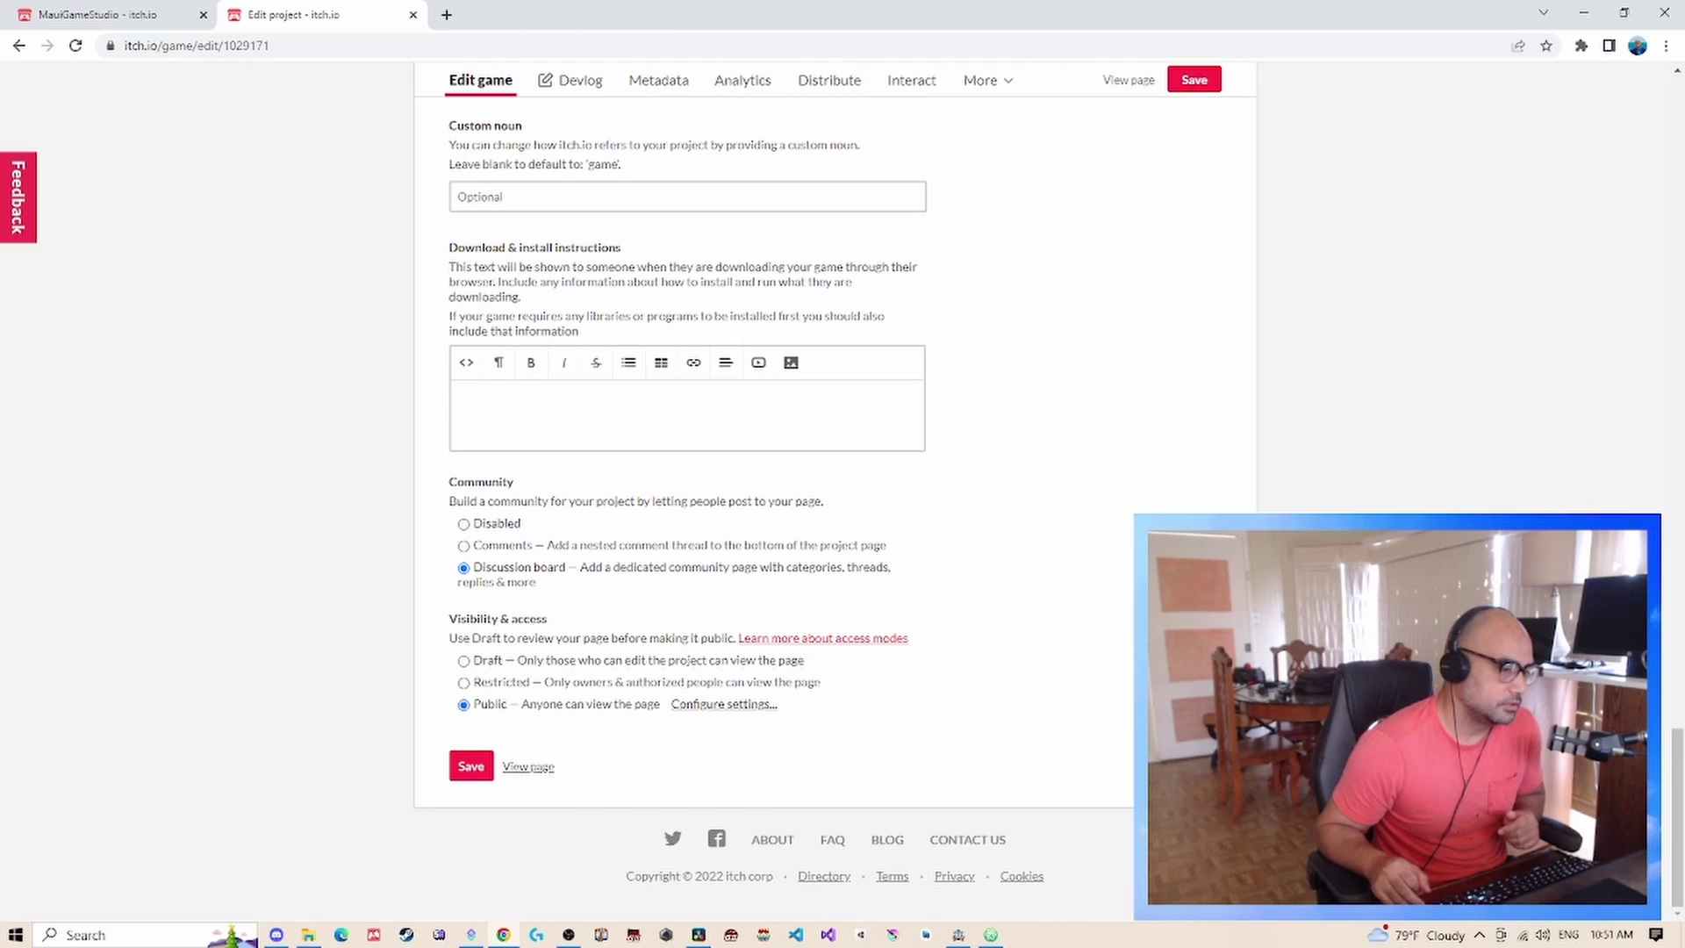
scroll(687, 492, up, 20)
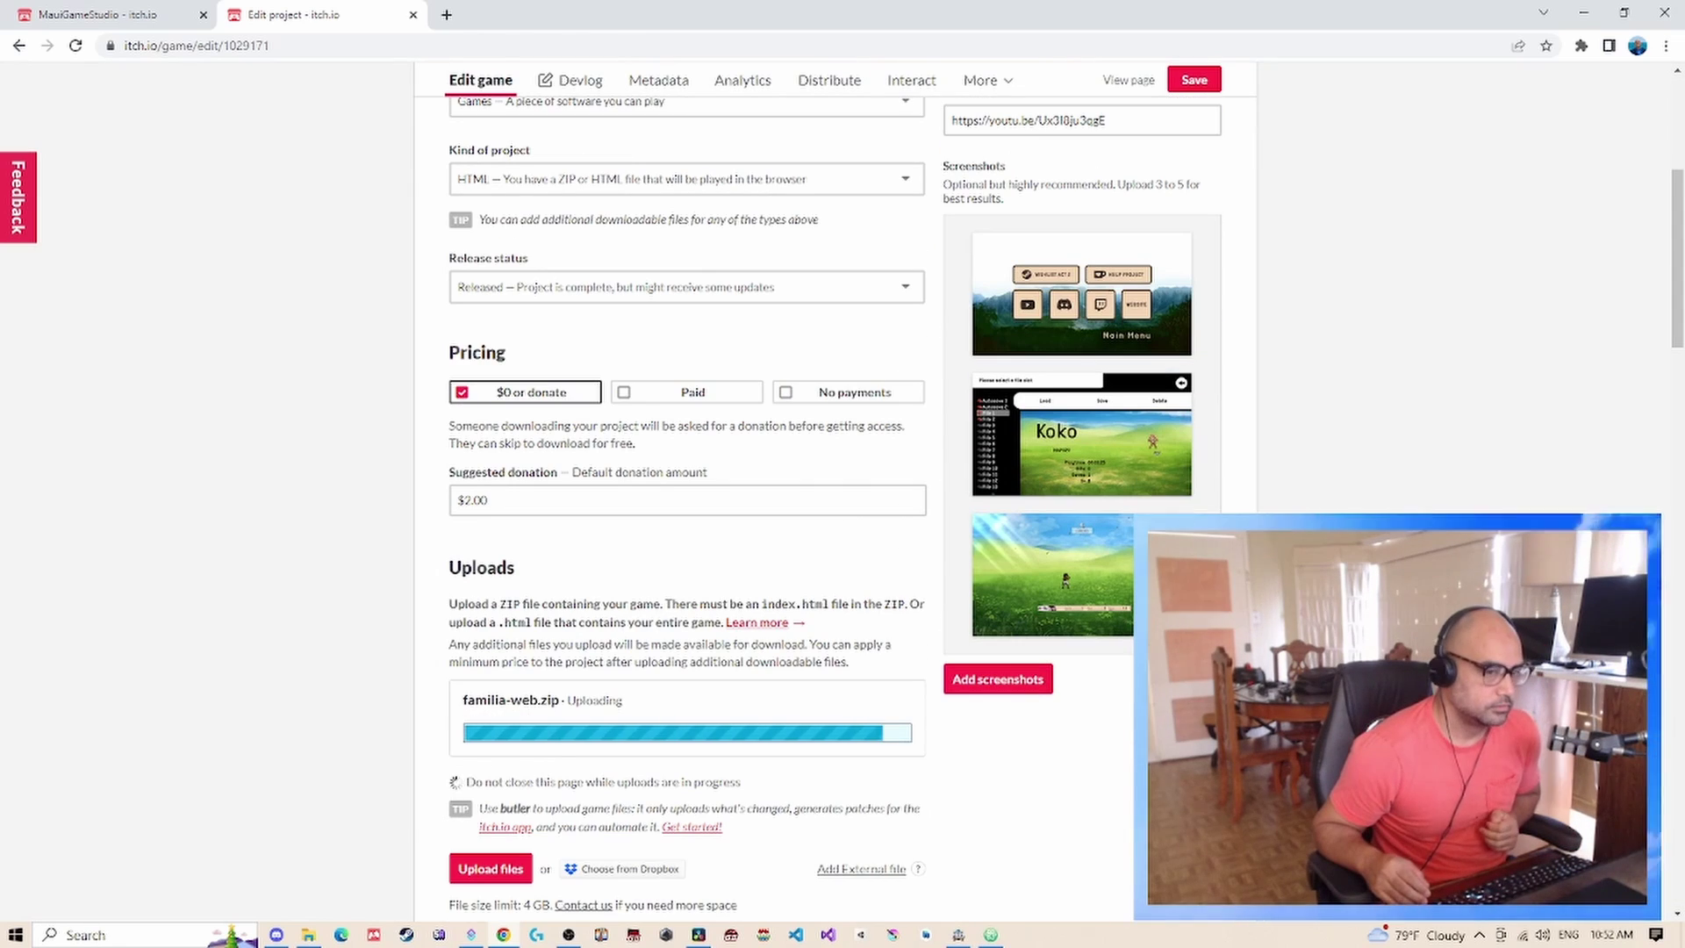
- Mark familia-web.zip as the file to be played in the browser and save the project
scroll(687, 491, down, 1)
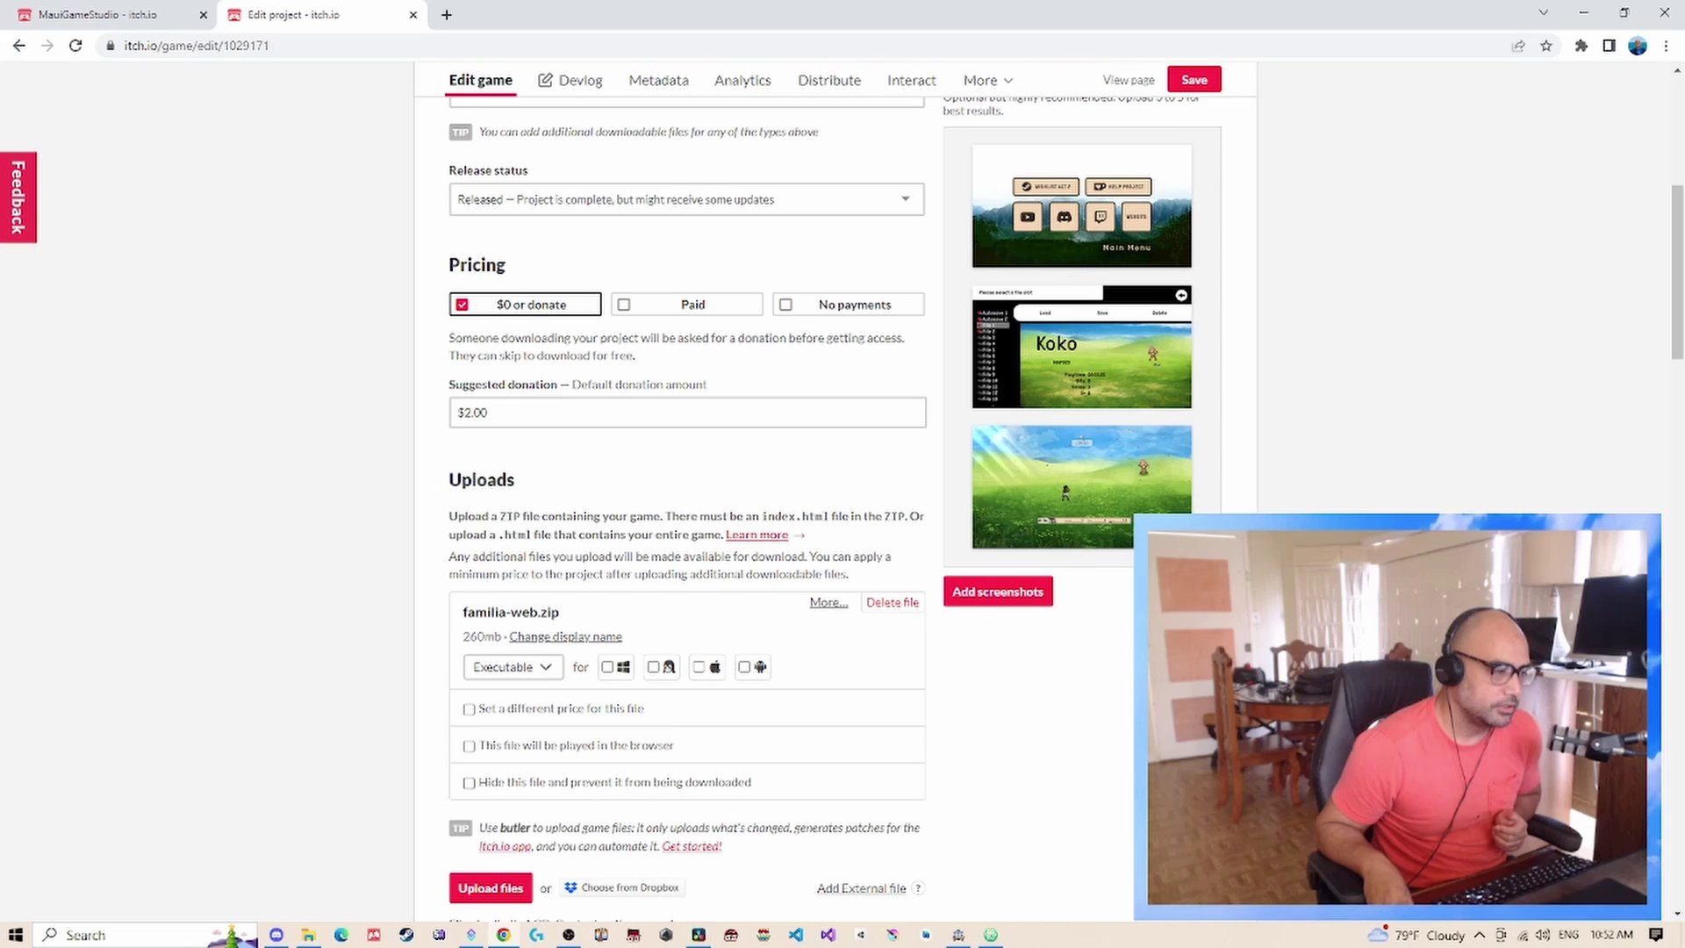
click(469, 745)
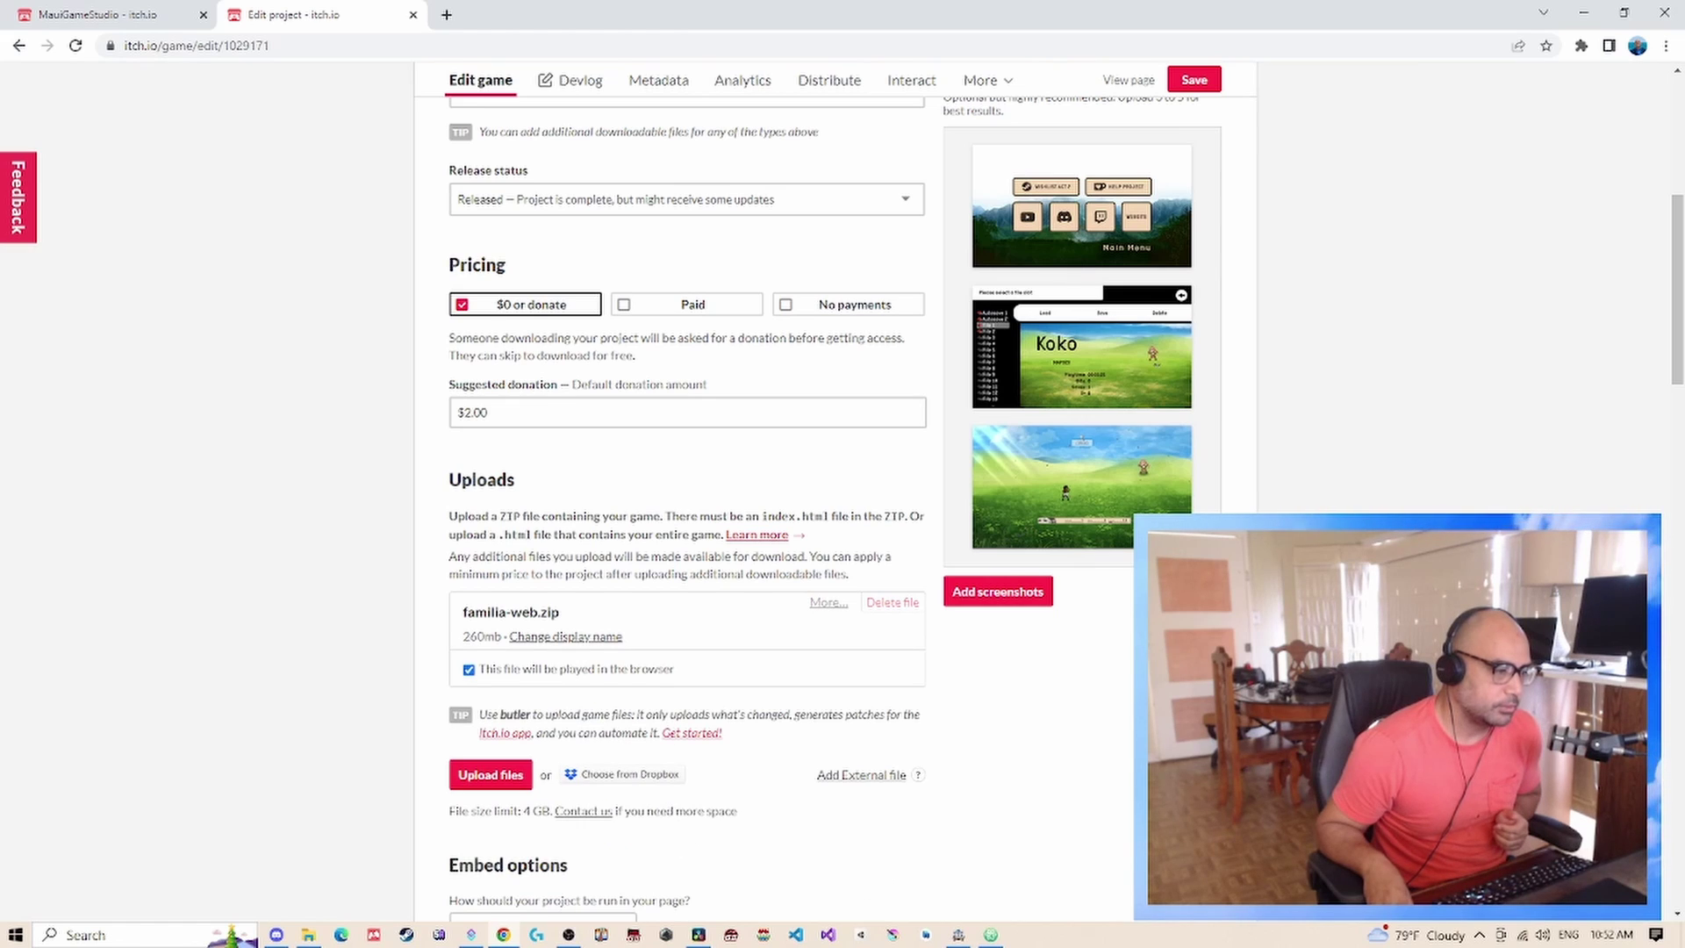
scroll(687, 492, up, 4)
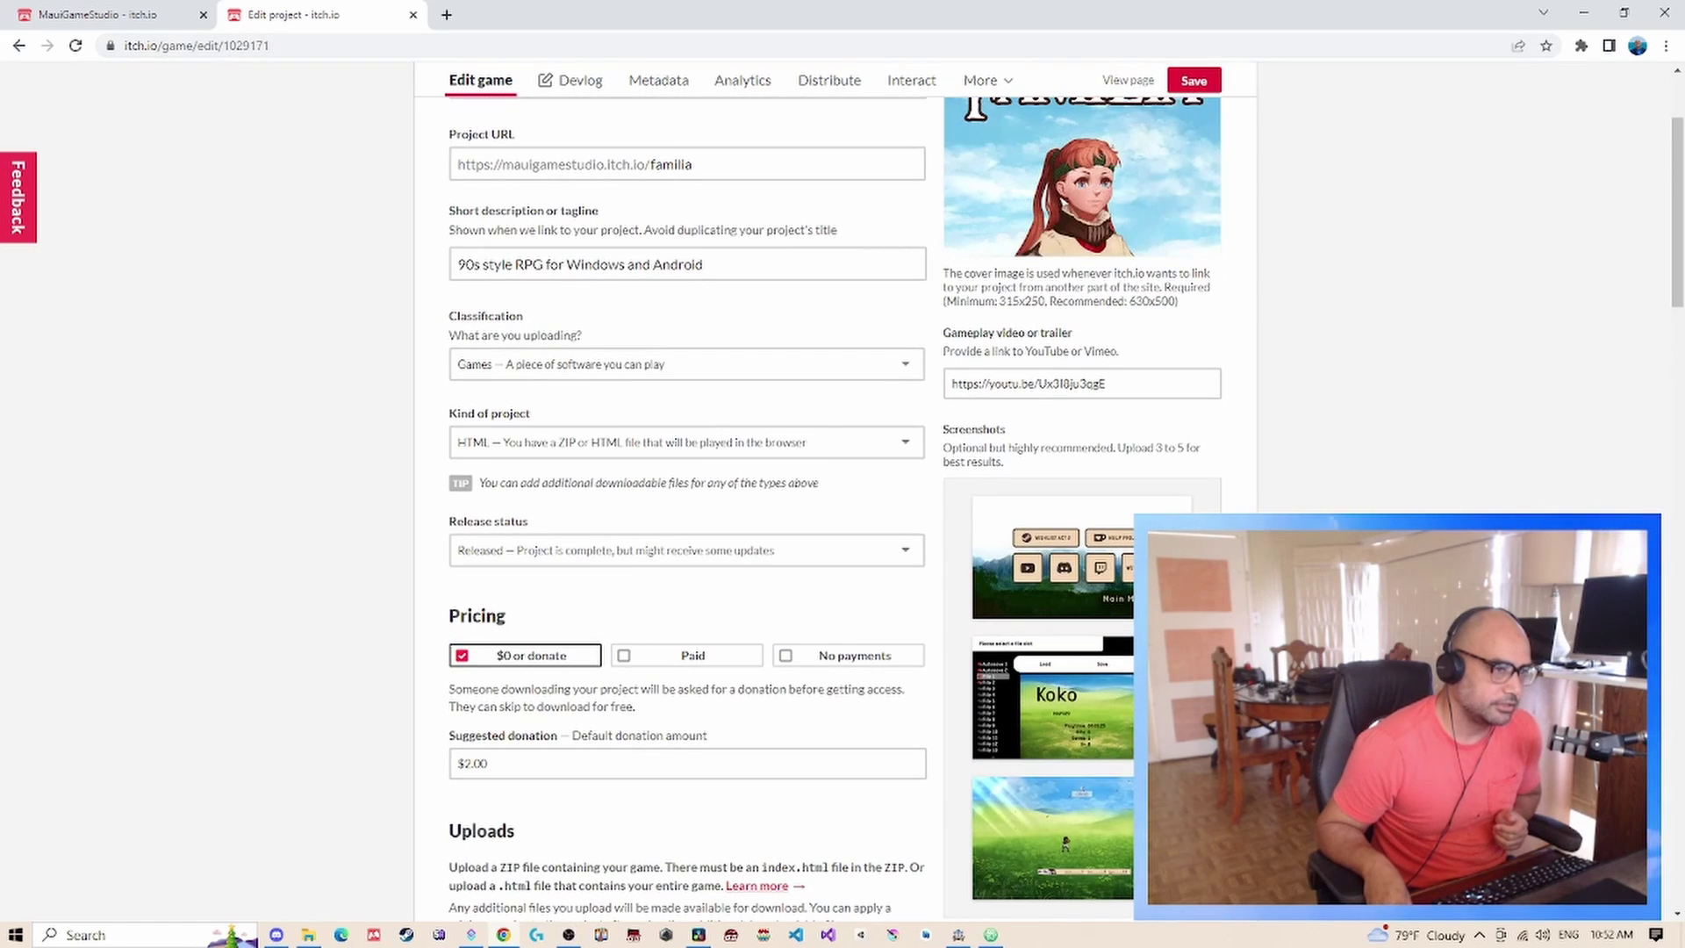
click(1193, 80)
- Open the game's public page in a new browser tab and run Familia there
right_click(1113, 100)
key(Escape)
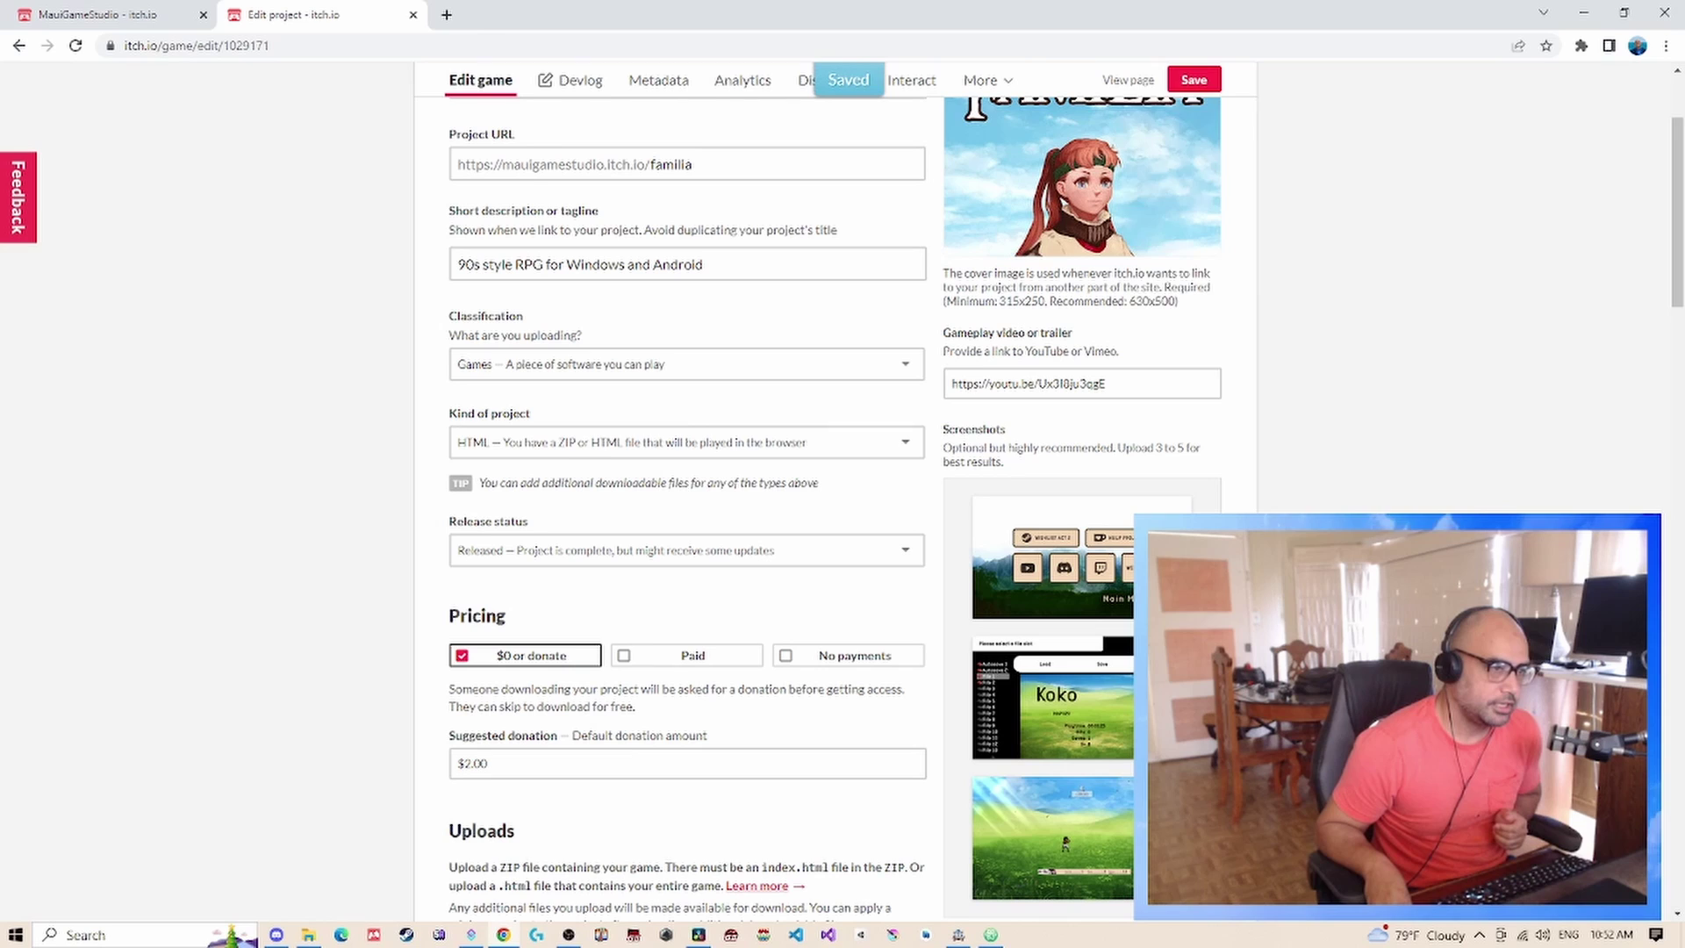
right_click(1130, 80)
click(1185, 95)
key(ctrl+Tab)
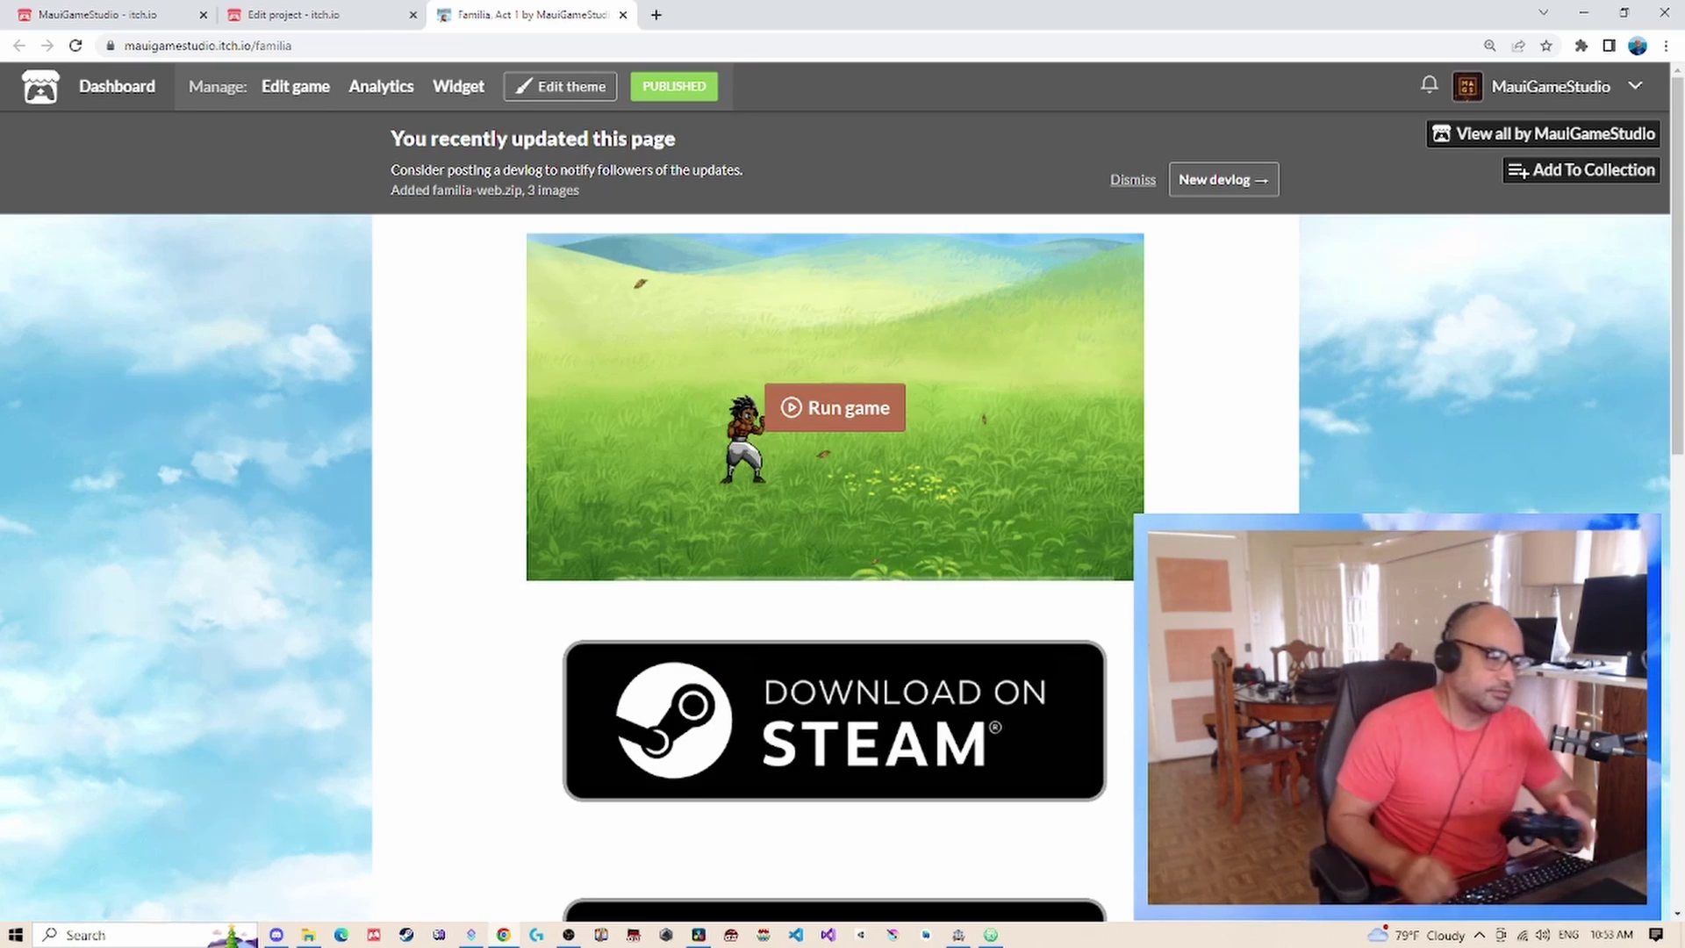
key(F5)
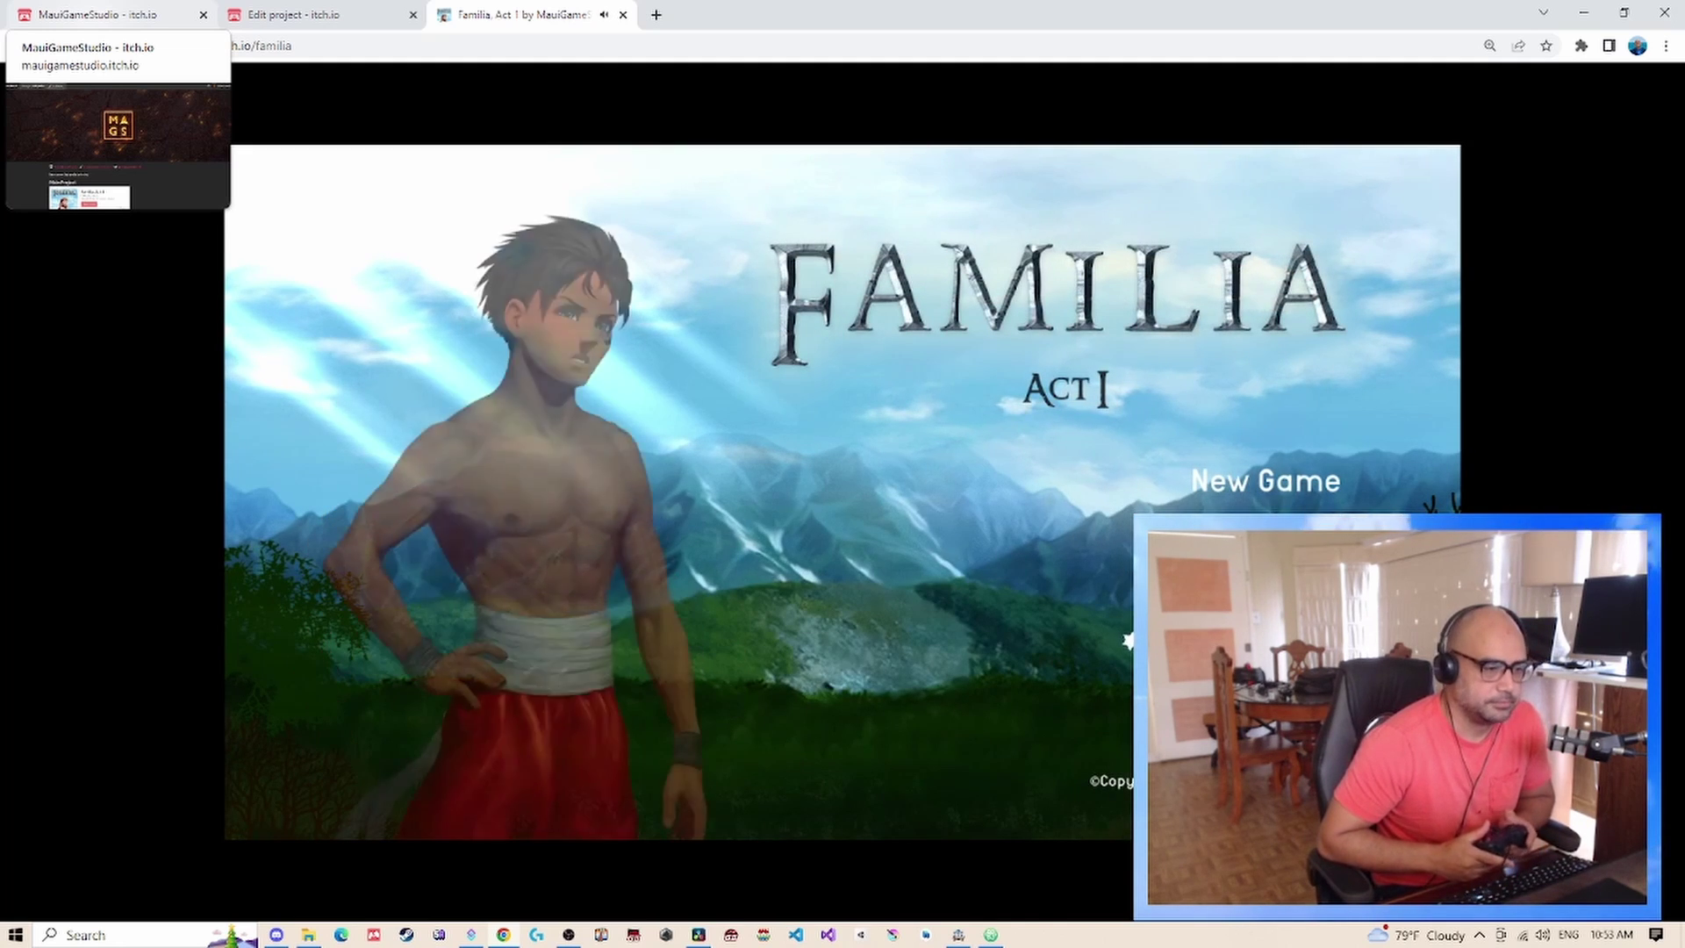
- Test the game's options menu by moving through its settings, and return to the title screen
key(Up)
key(Down)
key(Up)
key(Return)
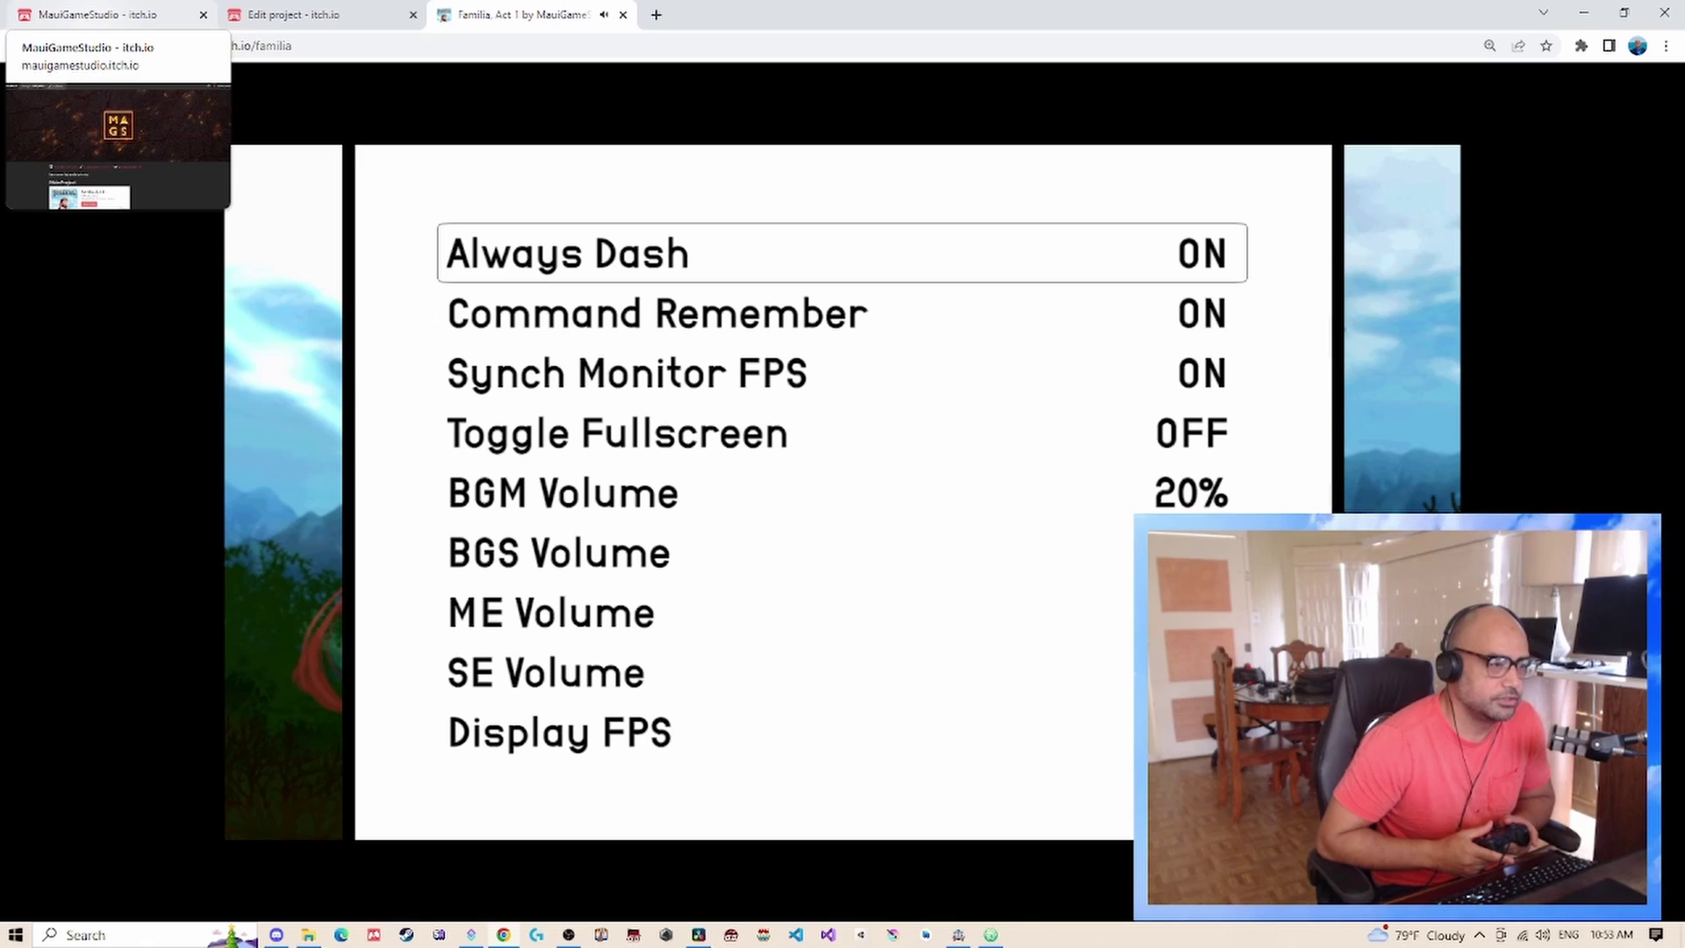
key(Down)
key(Down)
key(Down)
key(Down)
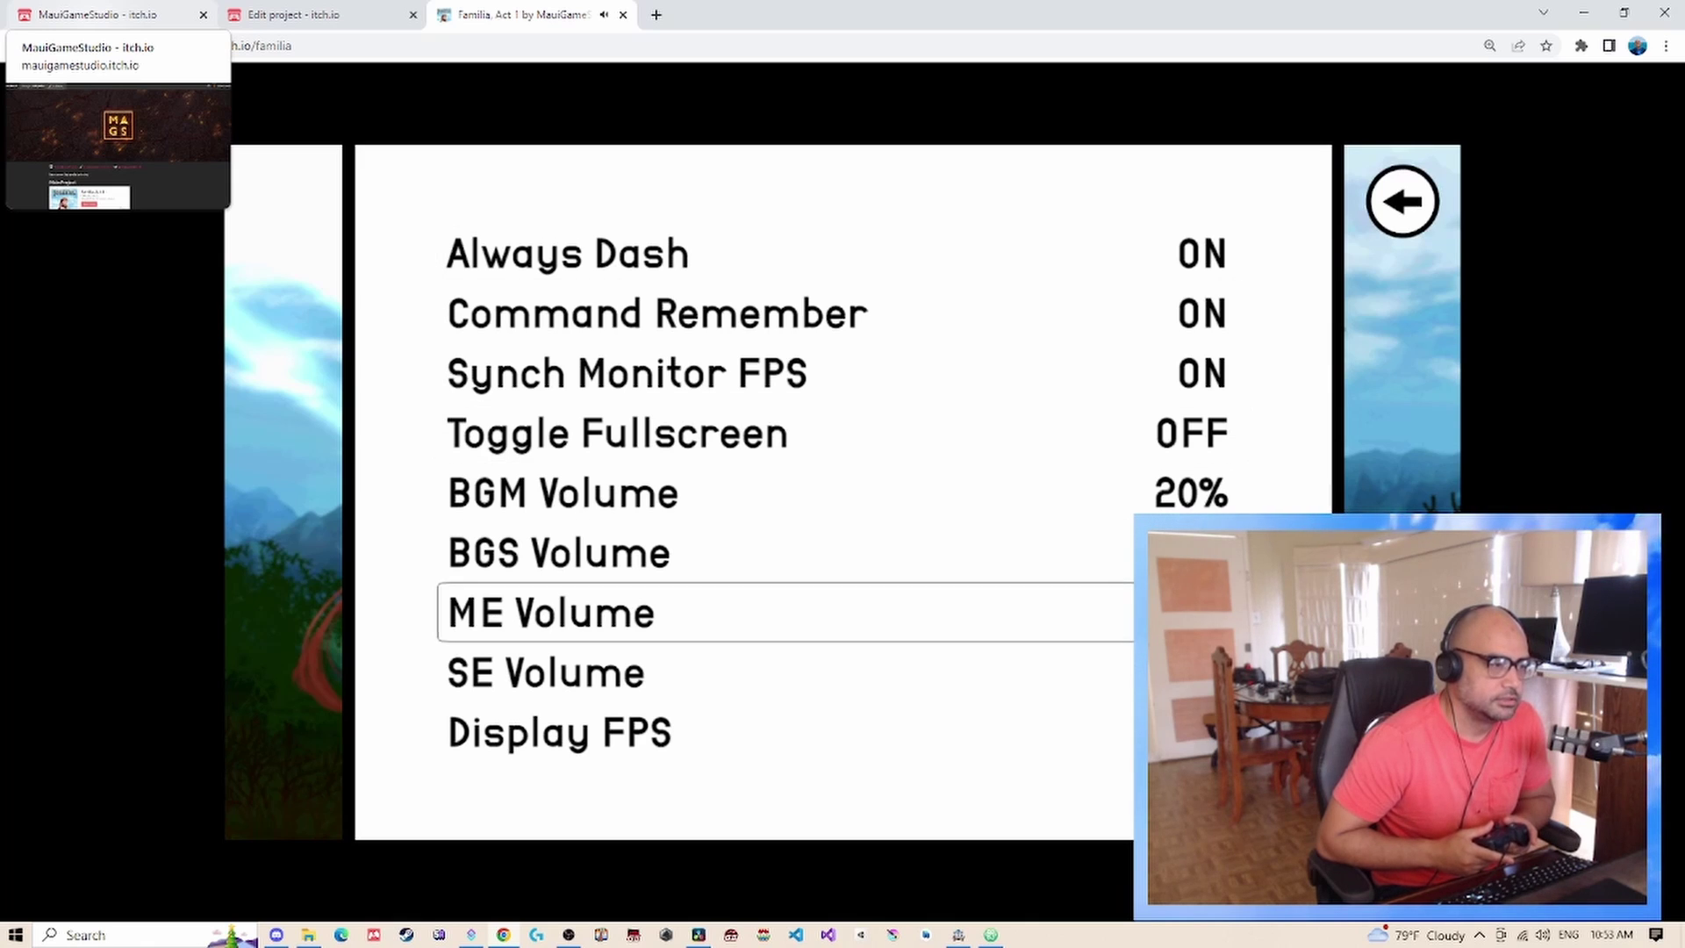
key(Down)
key(Up)
key(Up)
key(Up)
key(Up)
key(Up)
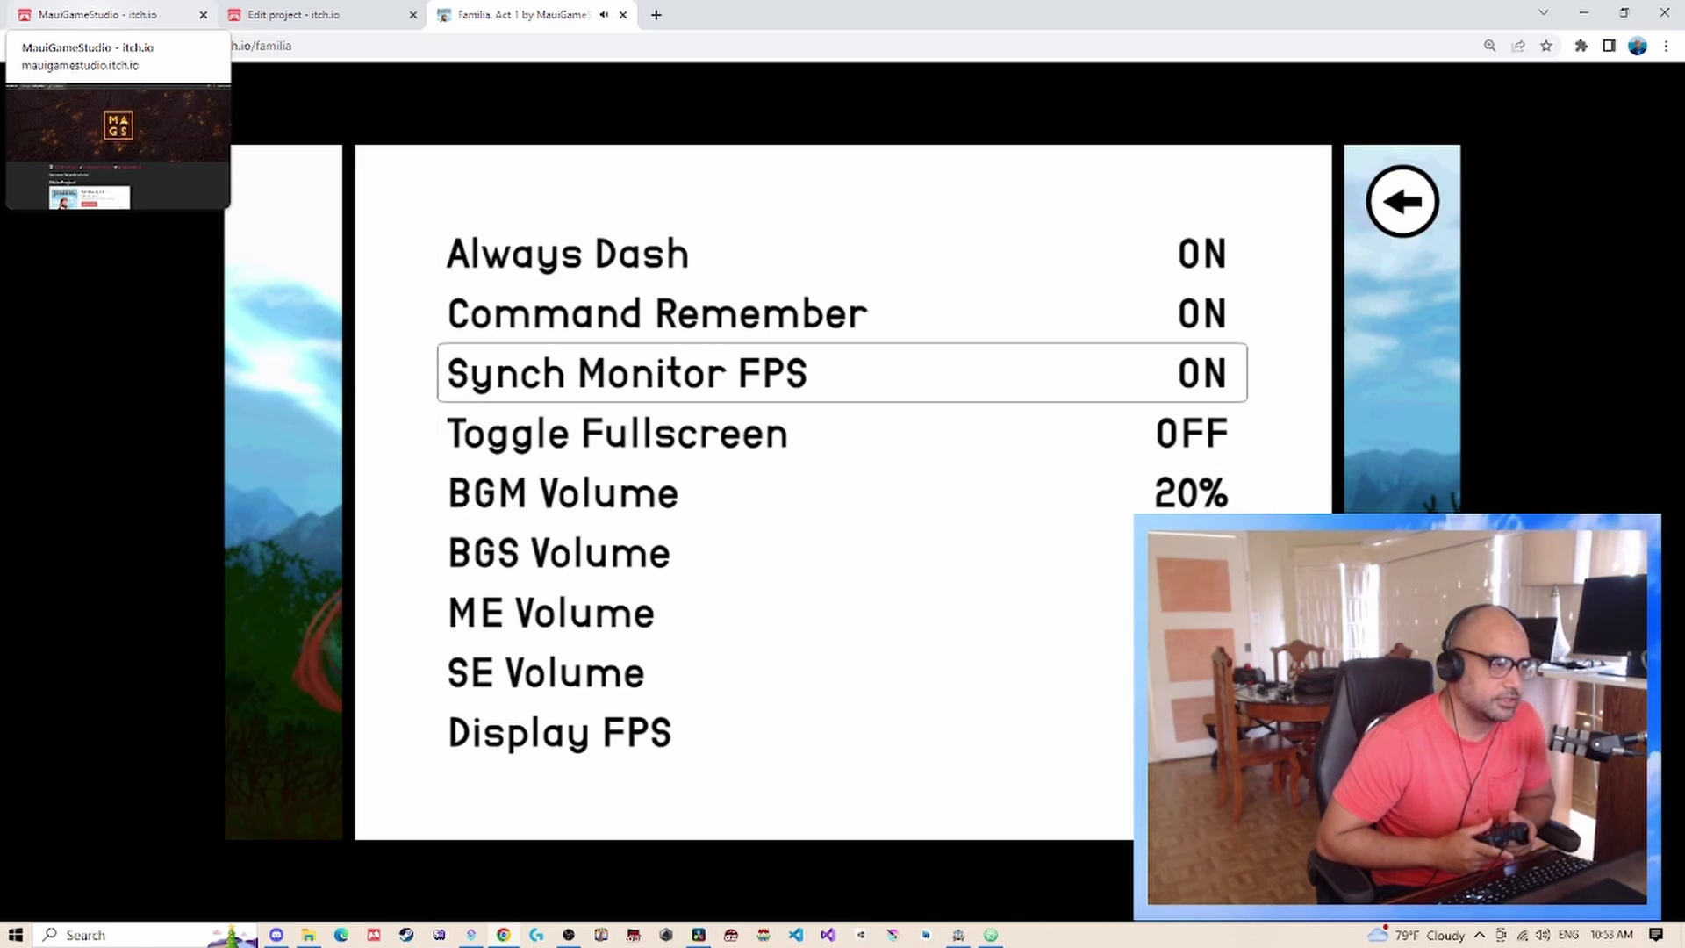
key(Escape)
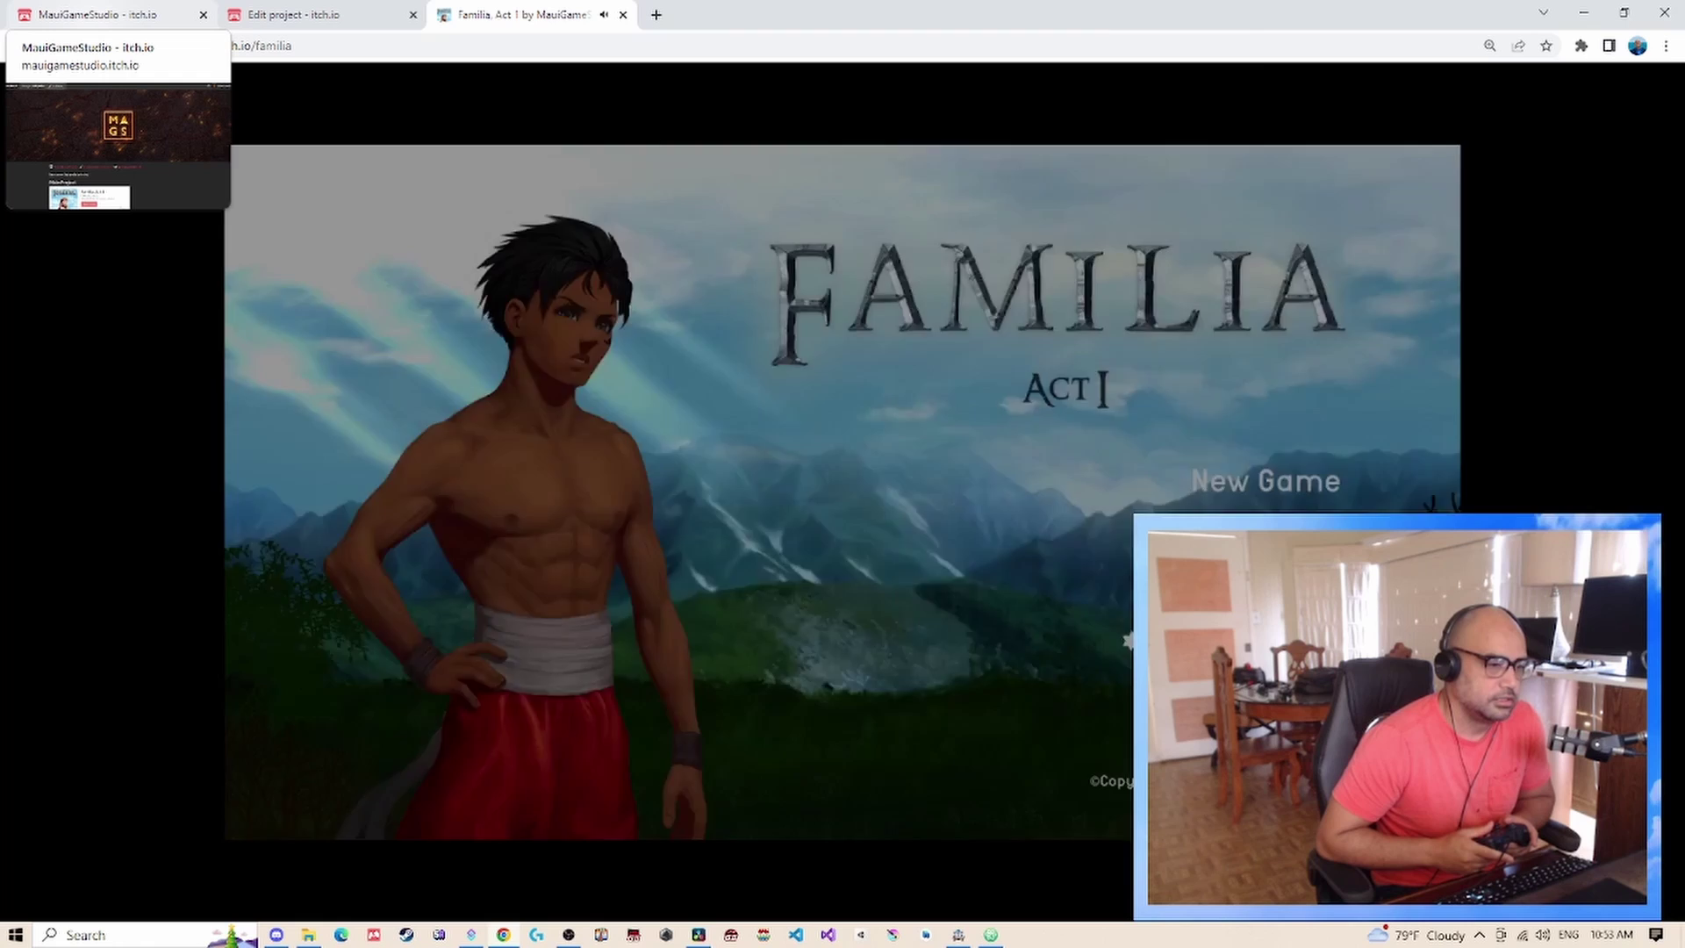
- Test the game's links screen by opening the Help Project link, and close the Ko-fi page
key(Return)
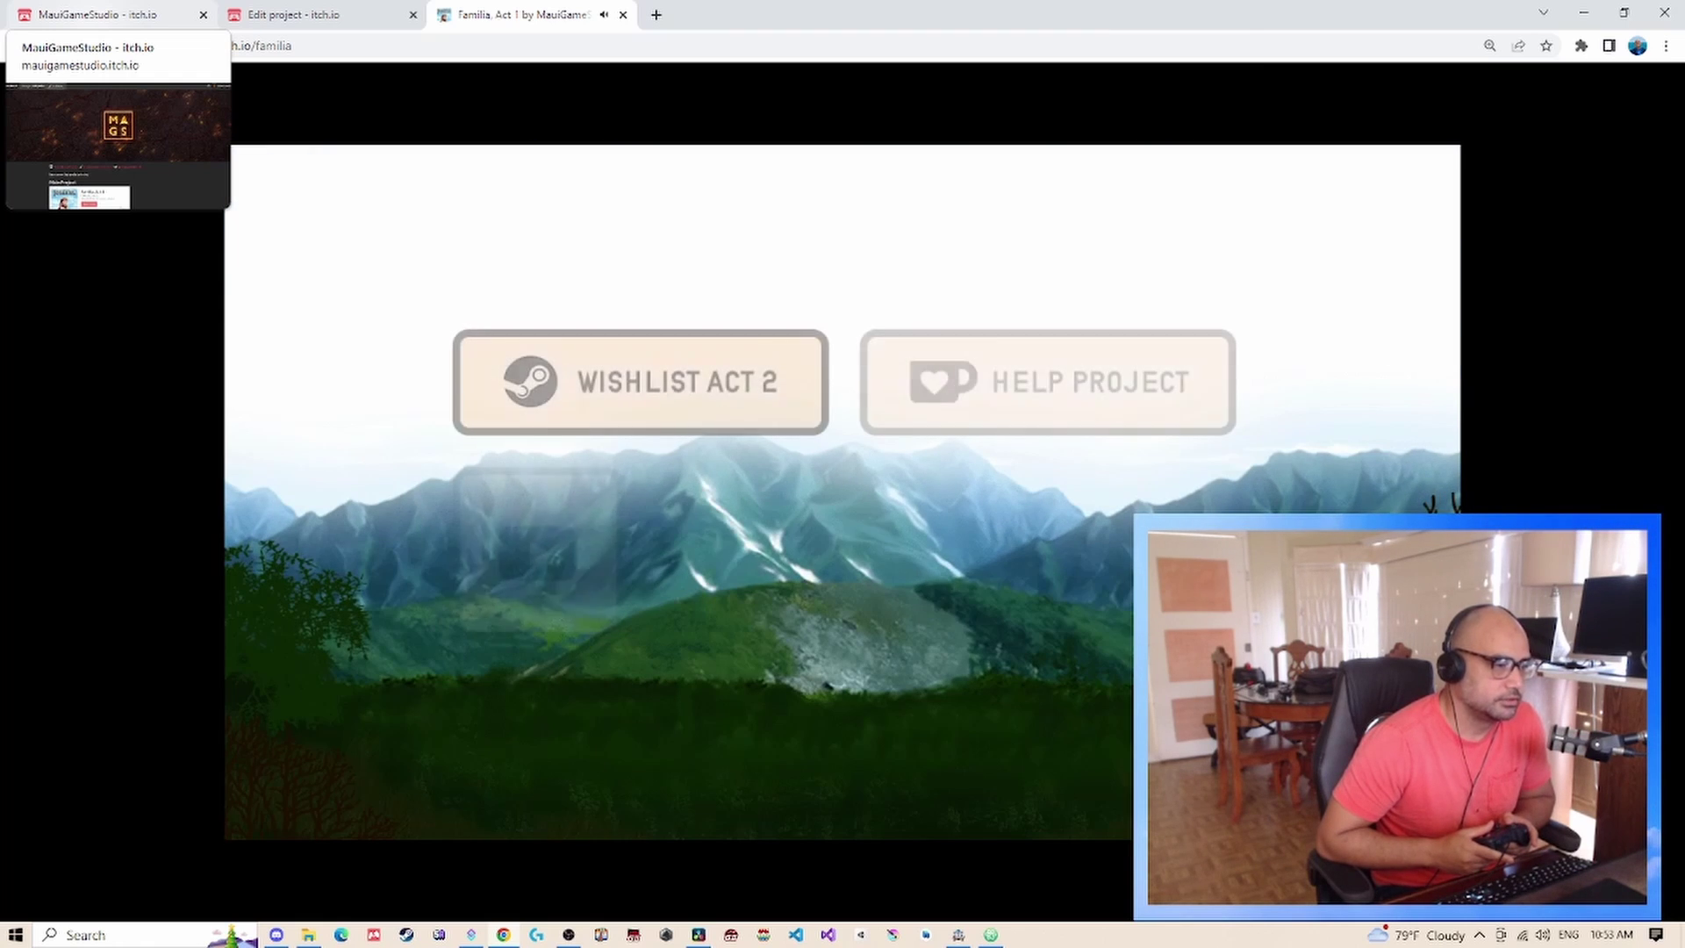
key(Right)
key(Down)
key(Up)
key(Left)
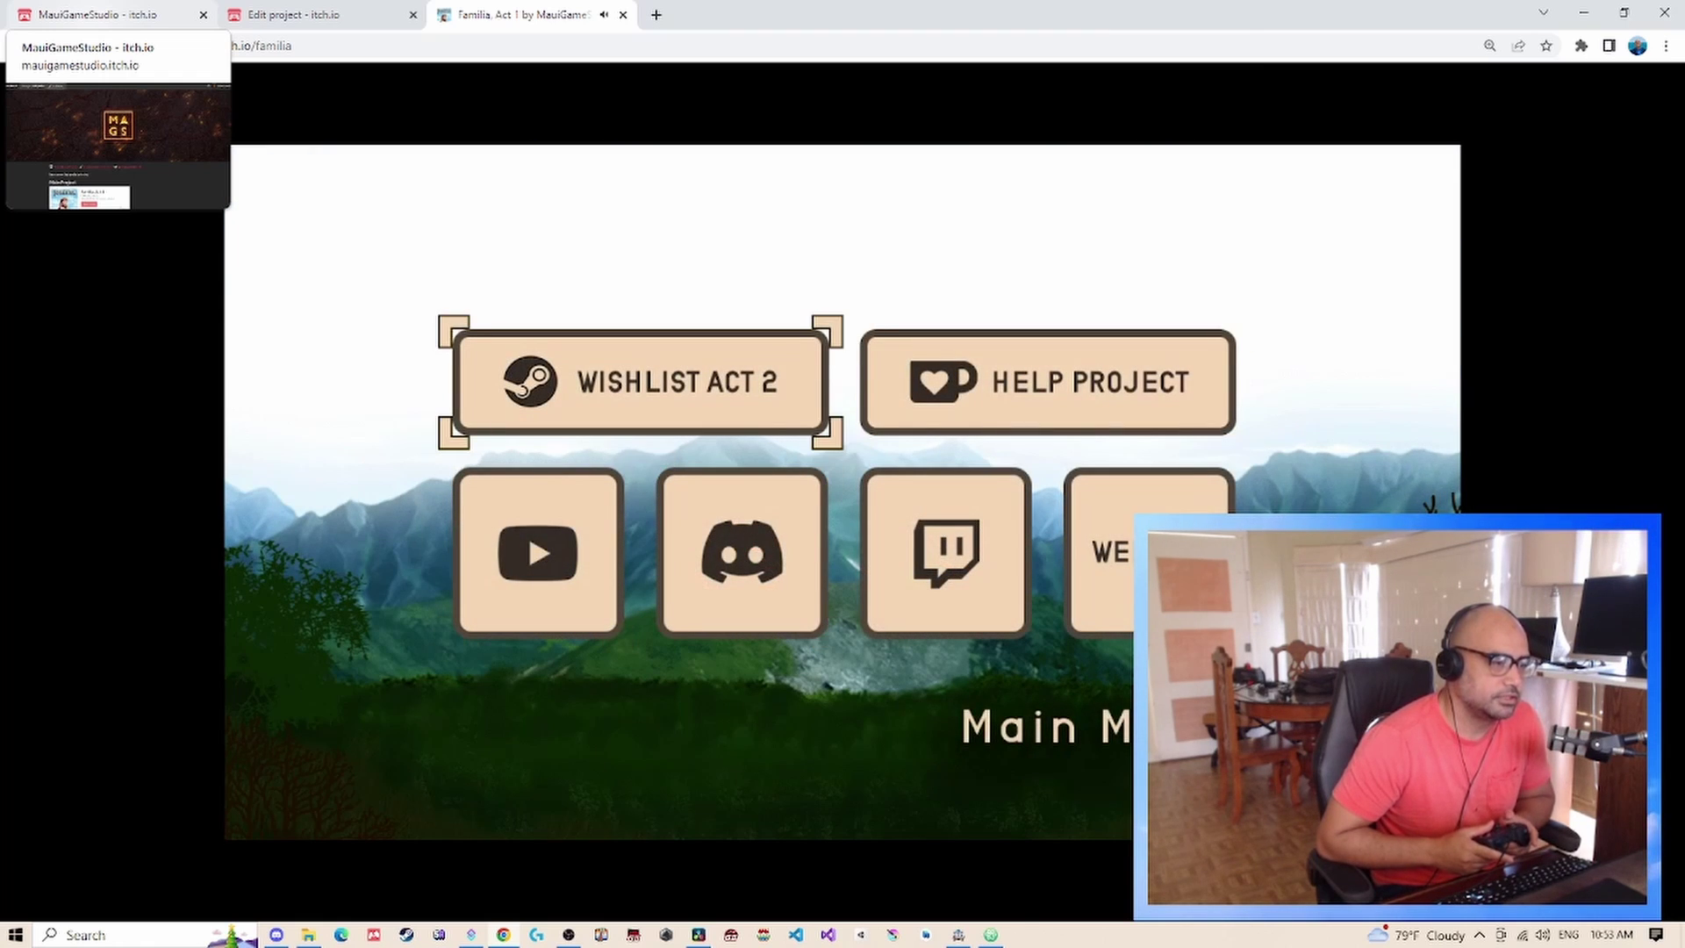
key(Right)
key(Return)
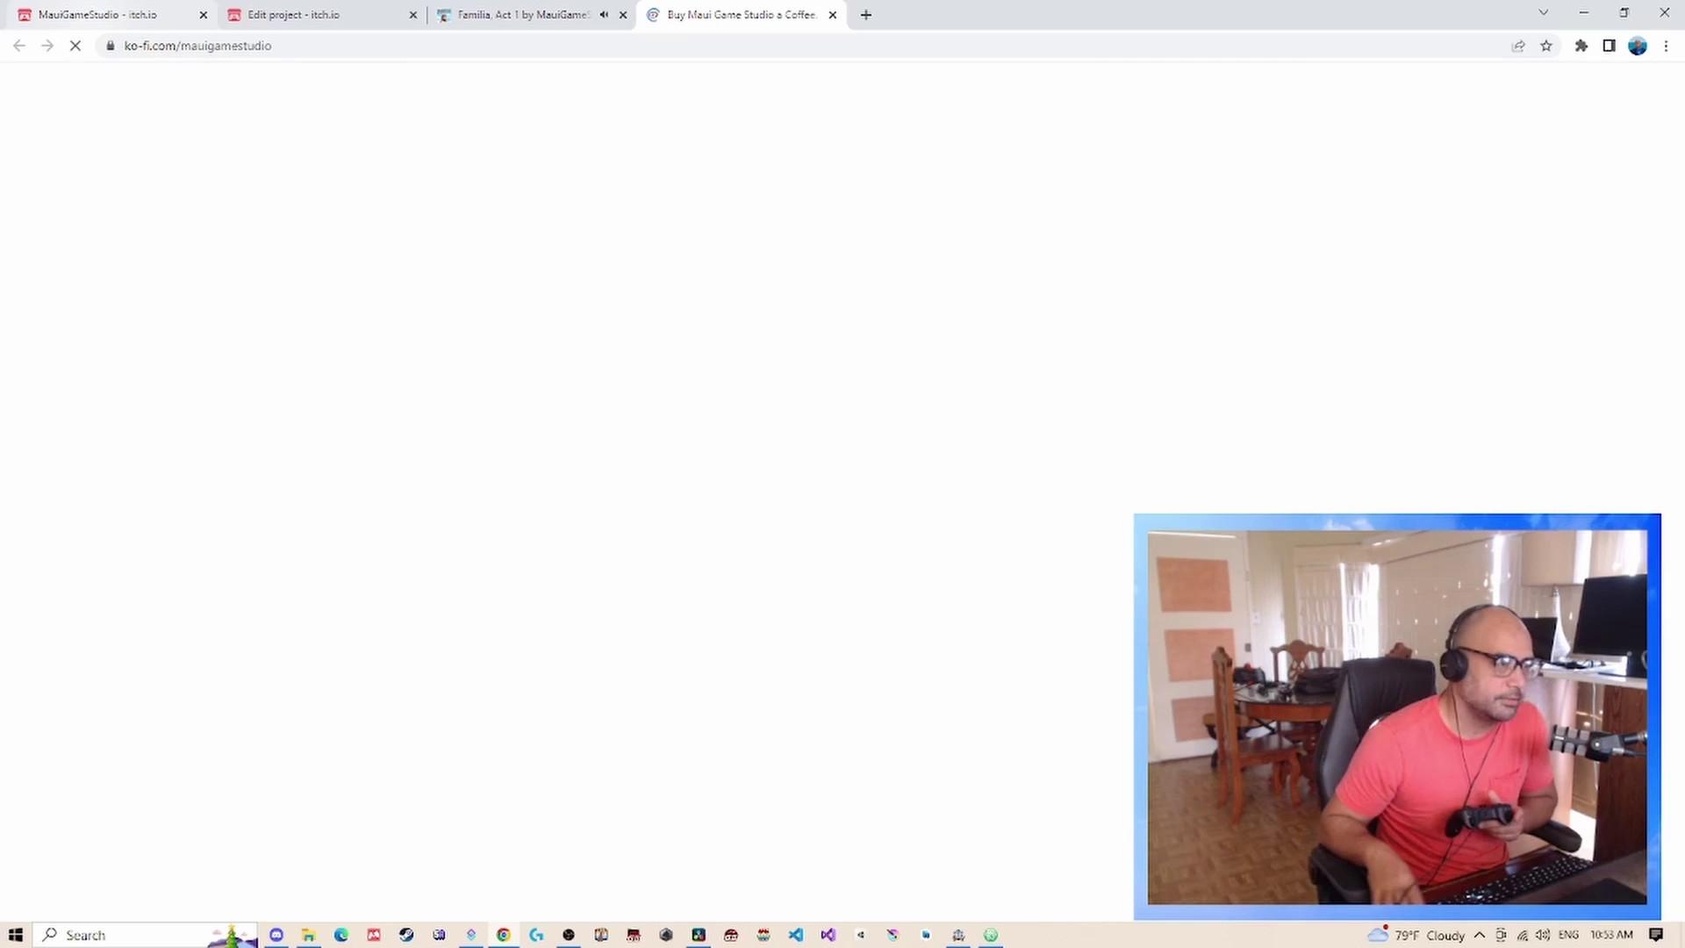
key(ctrl+w)
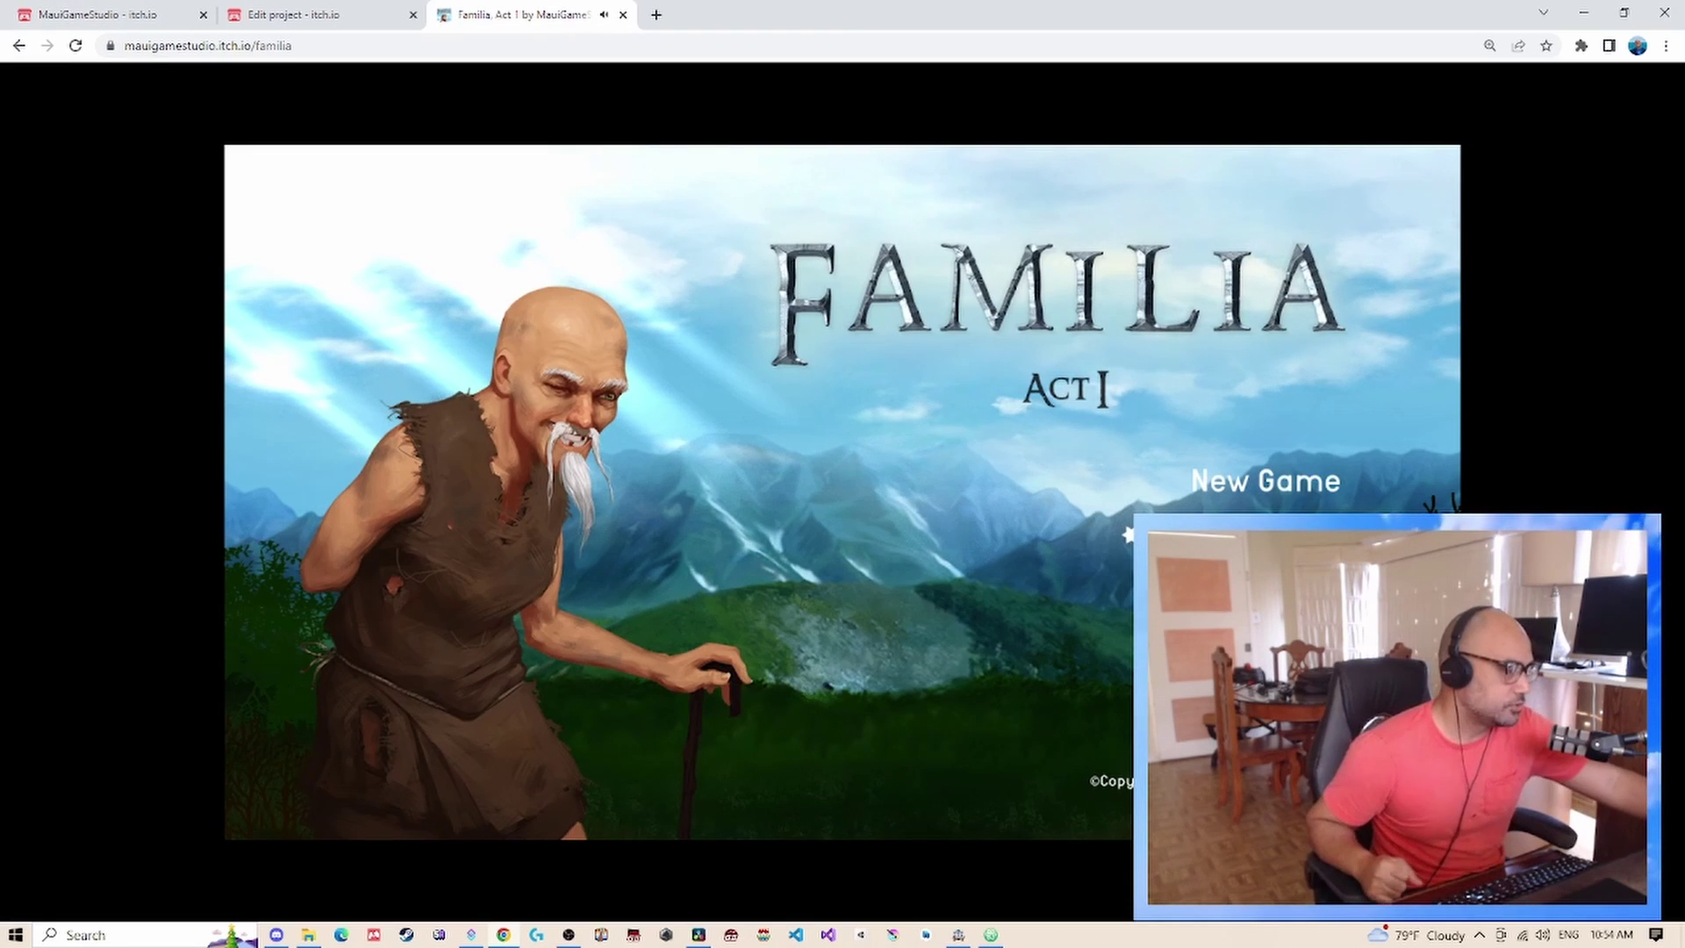